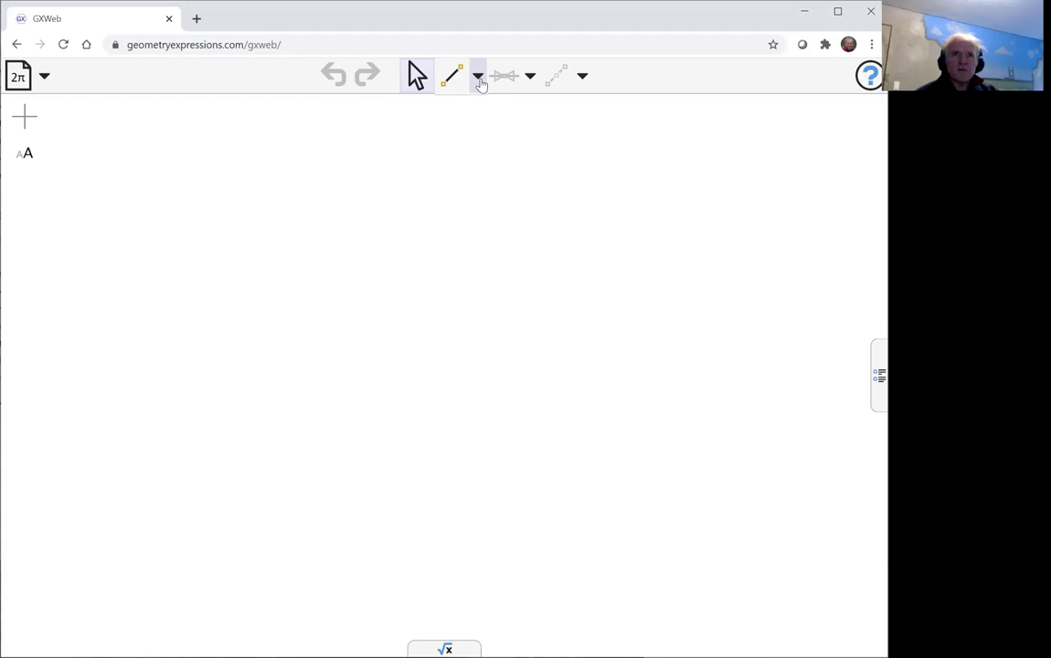
Step: Open the drawing-tool dropdown next to the segment tool on the empty canvas
left_click(478, 77)
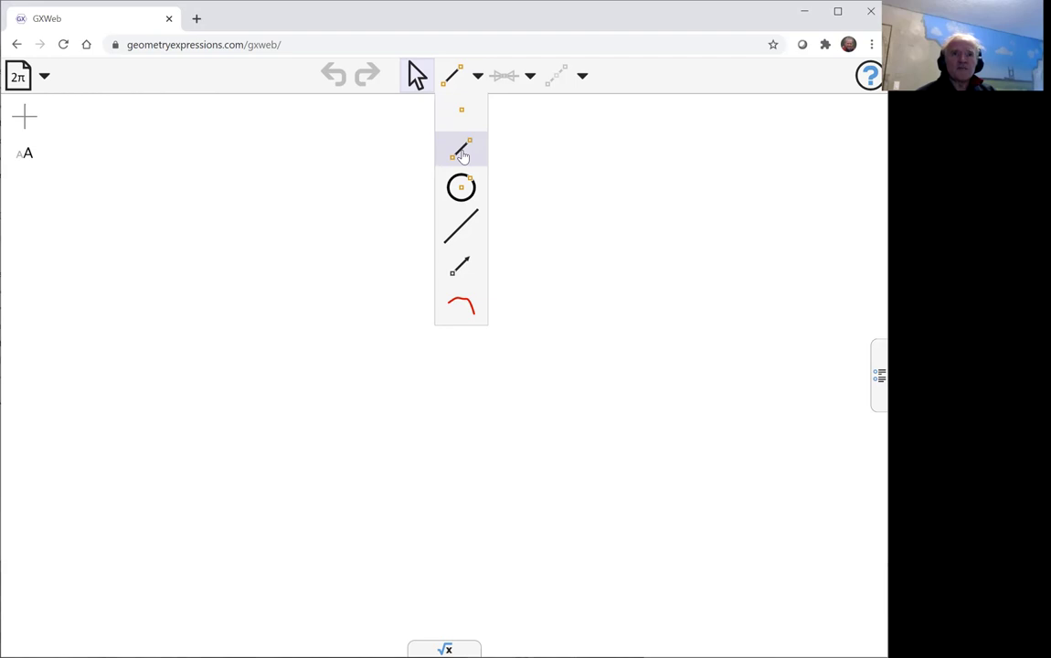
Step: Draw a circle centred at A through B, then a segment from C through A to D
left_click(462, 192)
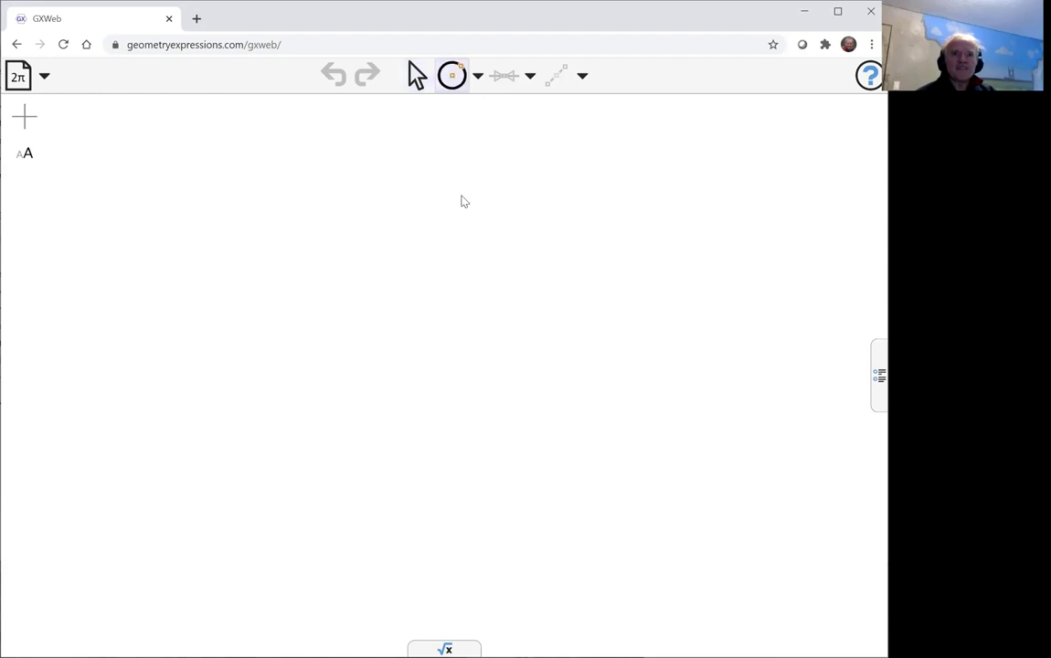
mouse_move(442, 373)
left_mouse_down()
mouse_move(357, 209)
mouse_move(339, 211)
left_mouse_up()
left_click(479, 78)
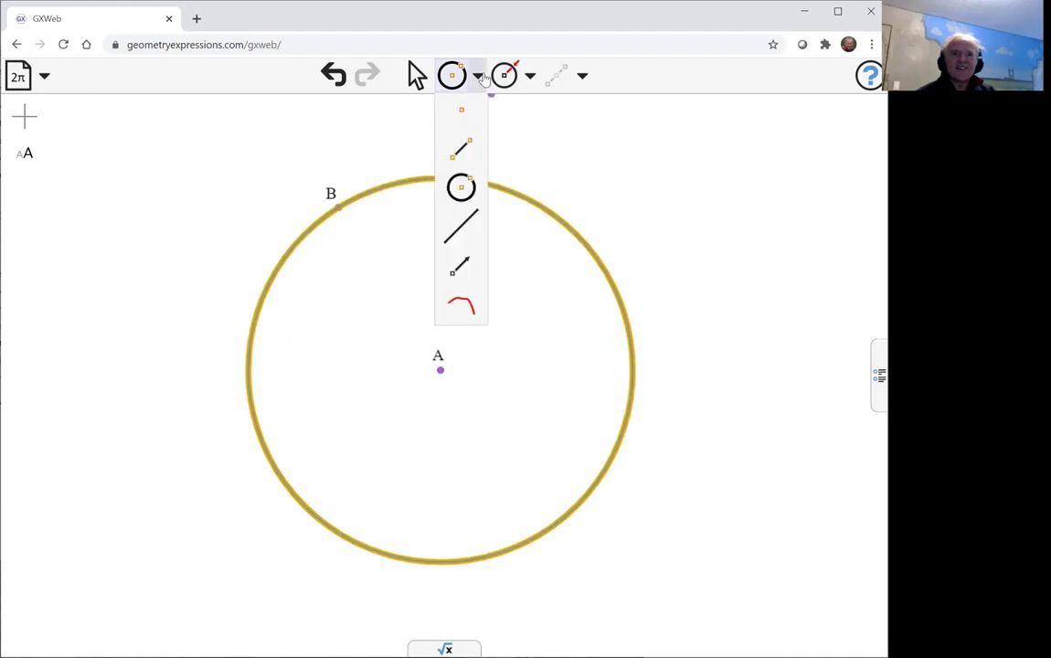
left_click(464, 151)
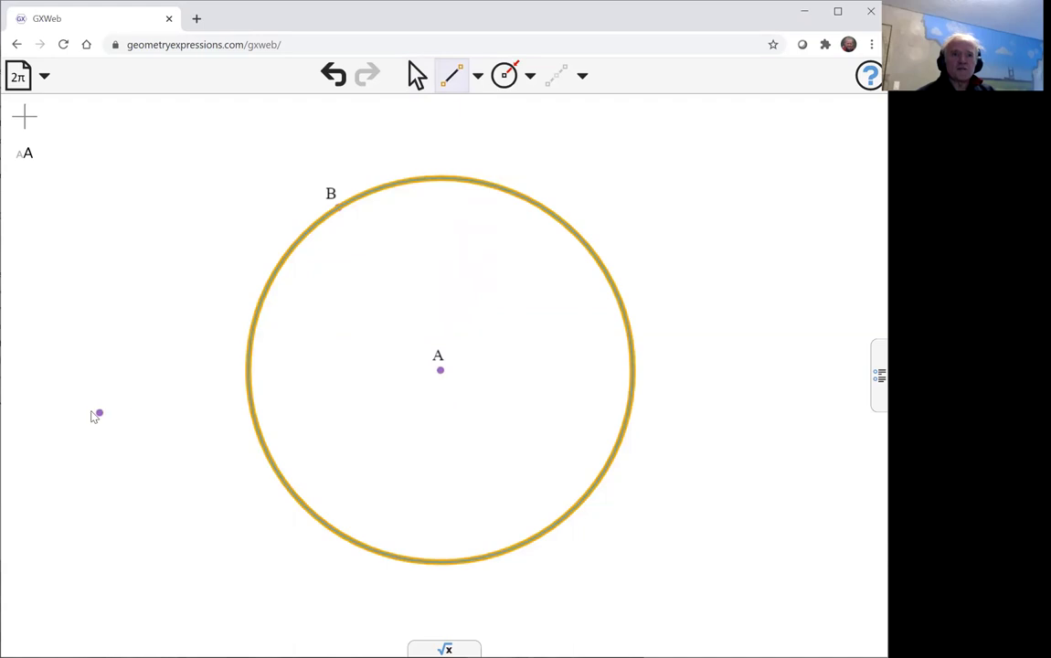
left_click_drag(85, 410, 632, 358)
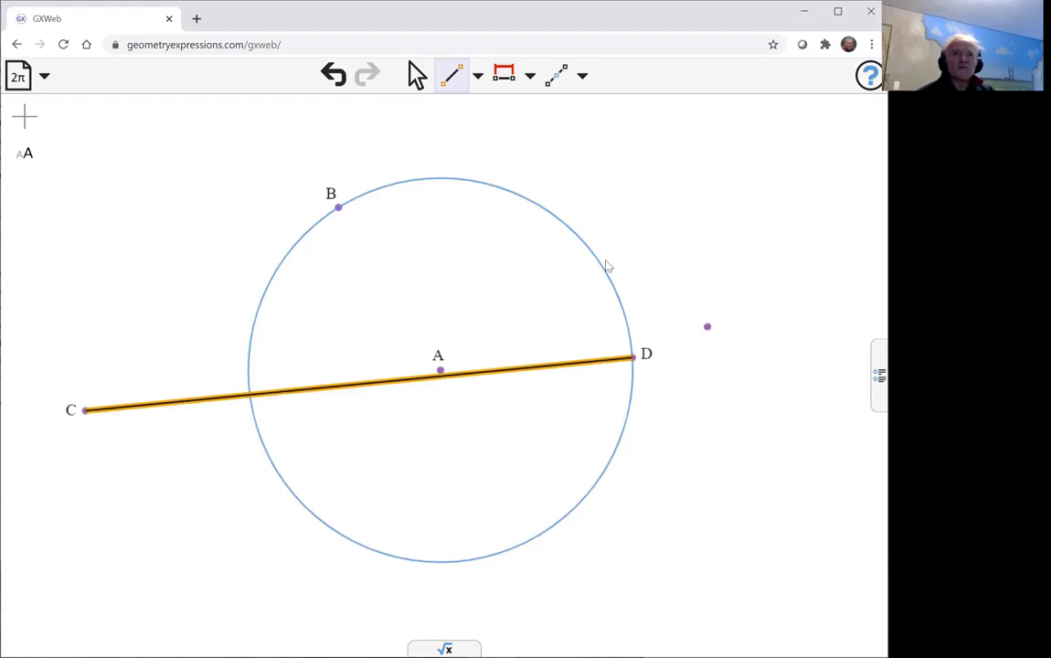
Step: Apply Point on Curve so centre A lies on segment CD
left_click(416, 75)
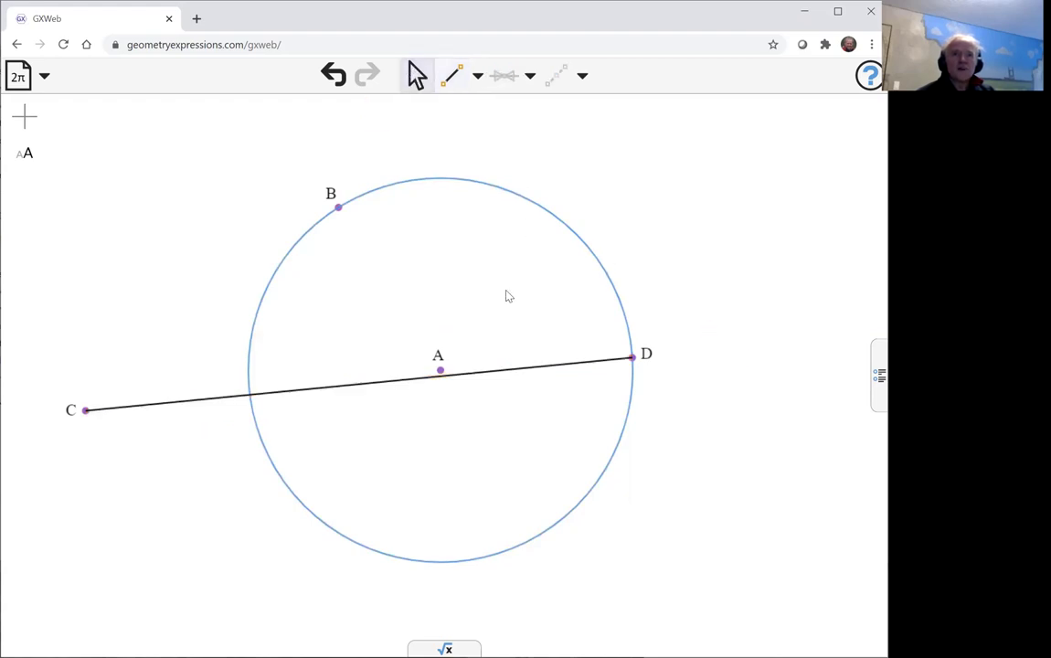
left_click(440, 371)
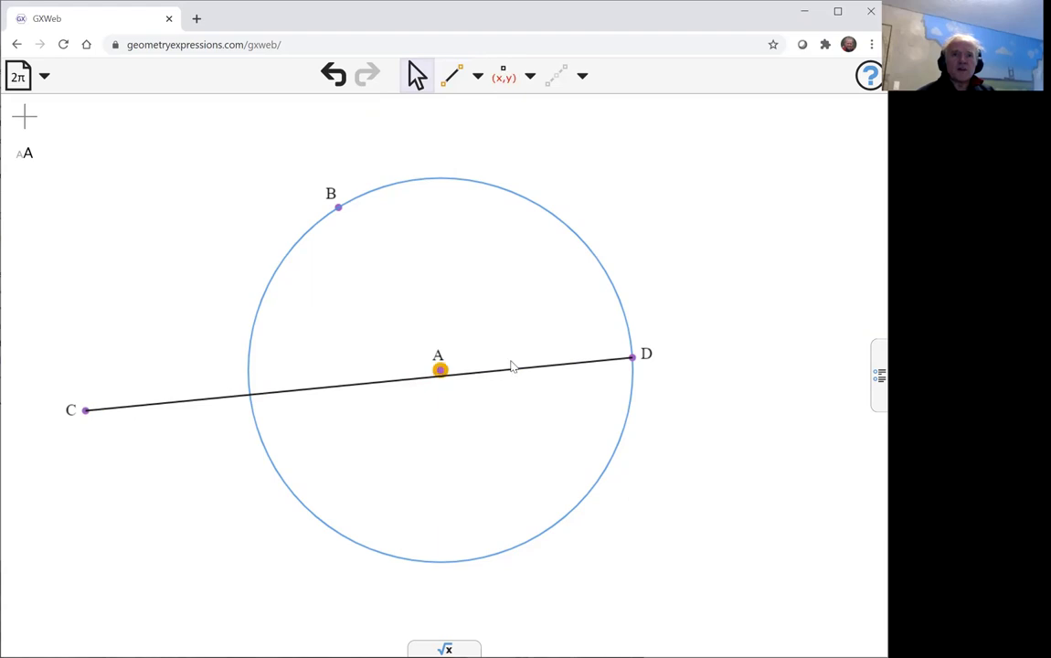
left_click(521, 369, "shift")
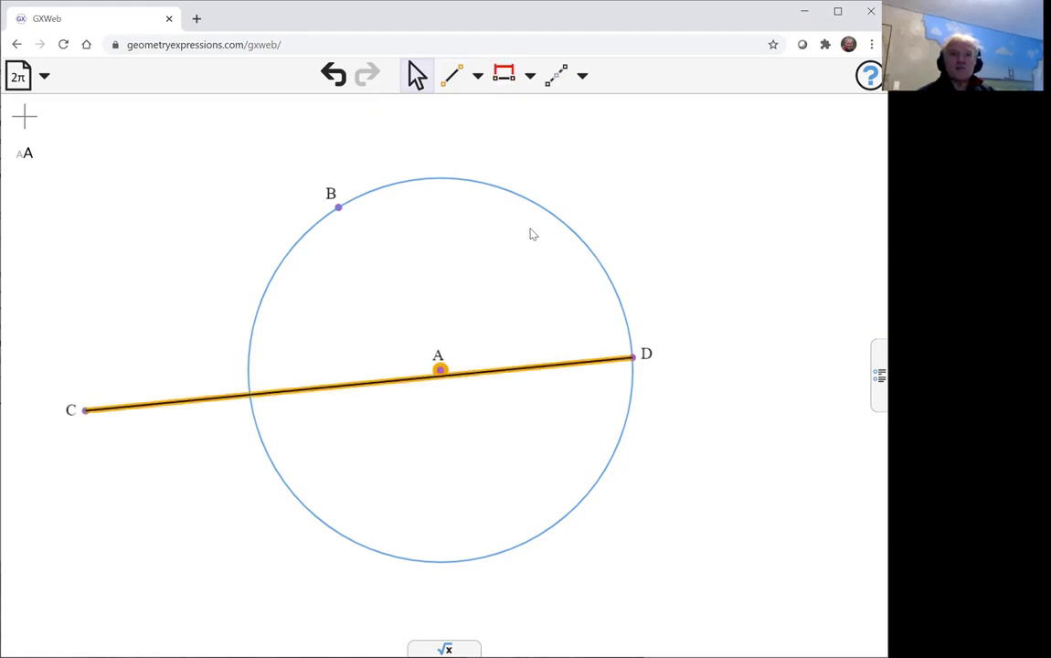
left_click(529, 79)
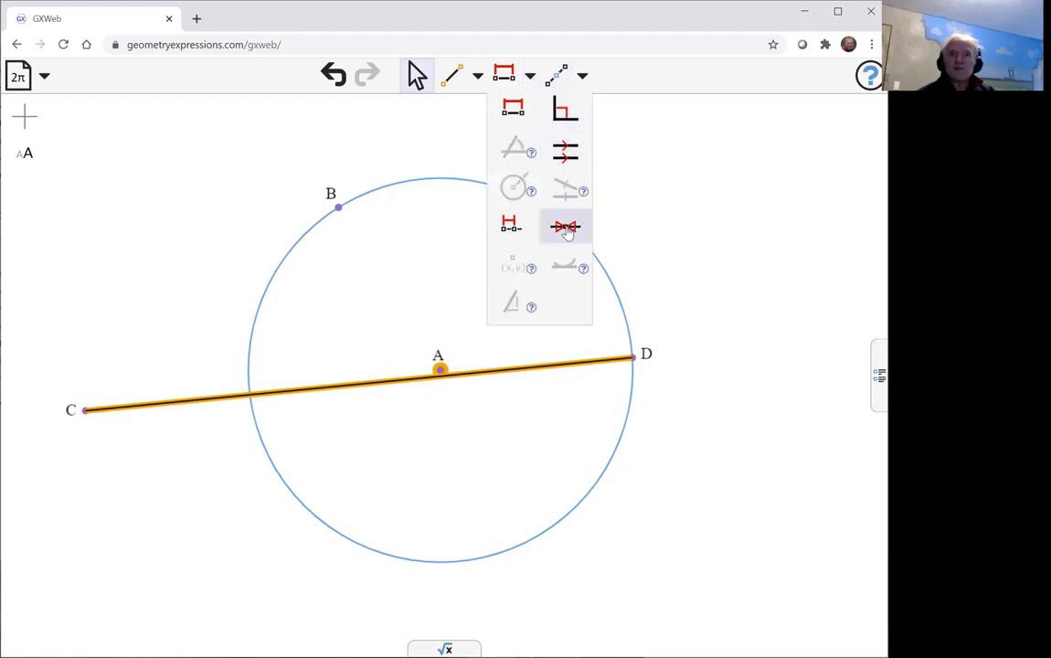
left_click(566, 229)
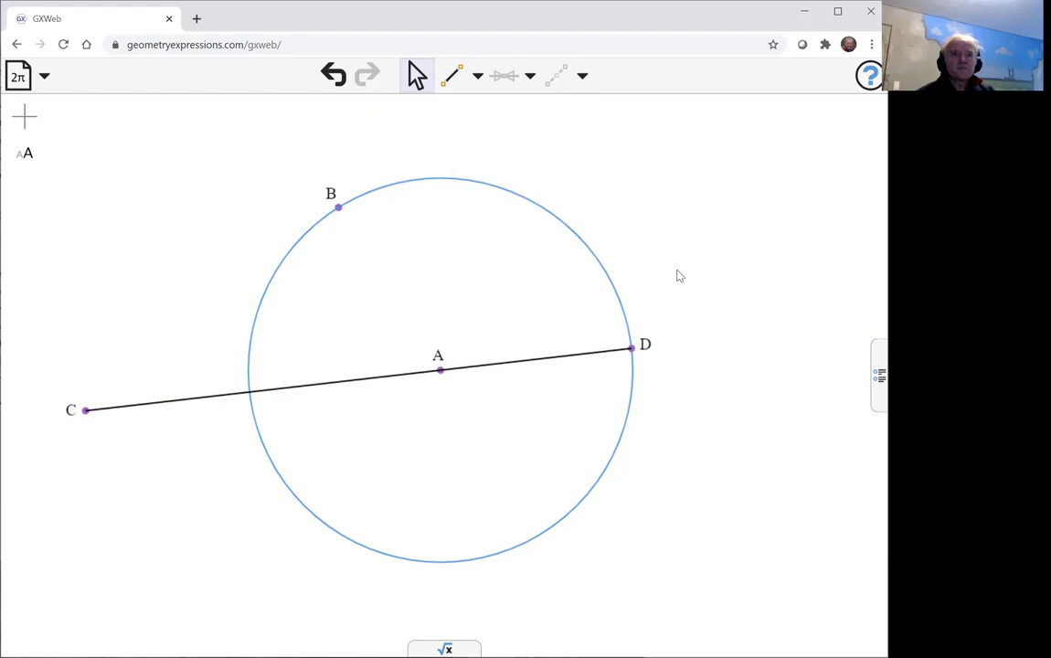
Step: Draw a segment from C with its end attached to point B on the circle
left_click(452, 76)
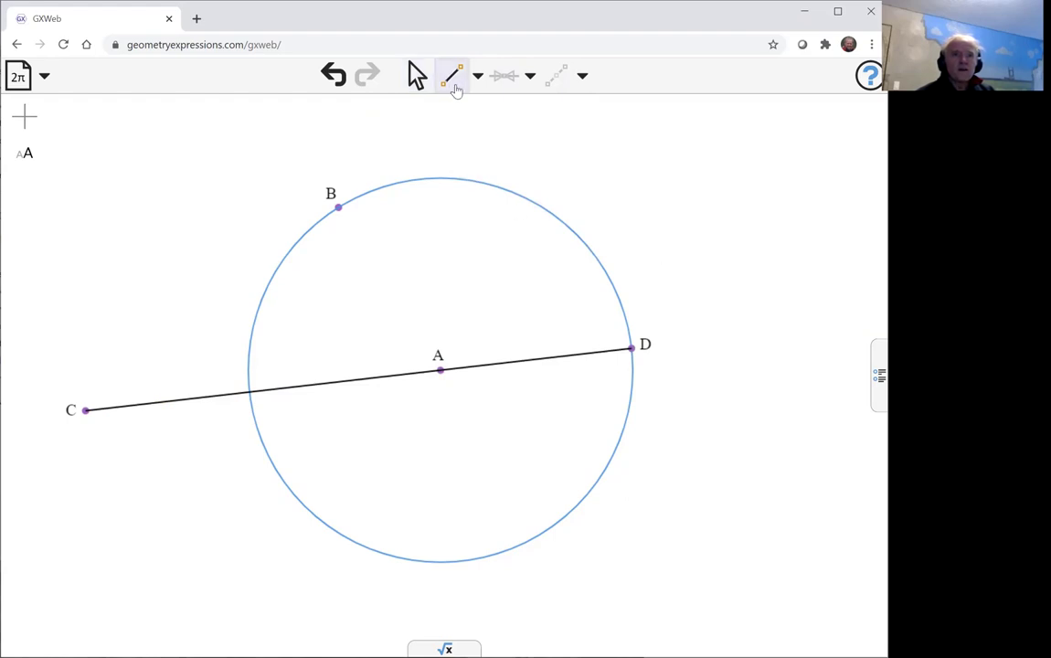
left_click(86, 411)
left_click(271, 280)
left_click_drag(304, 263, 341, 209)
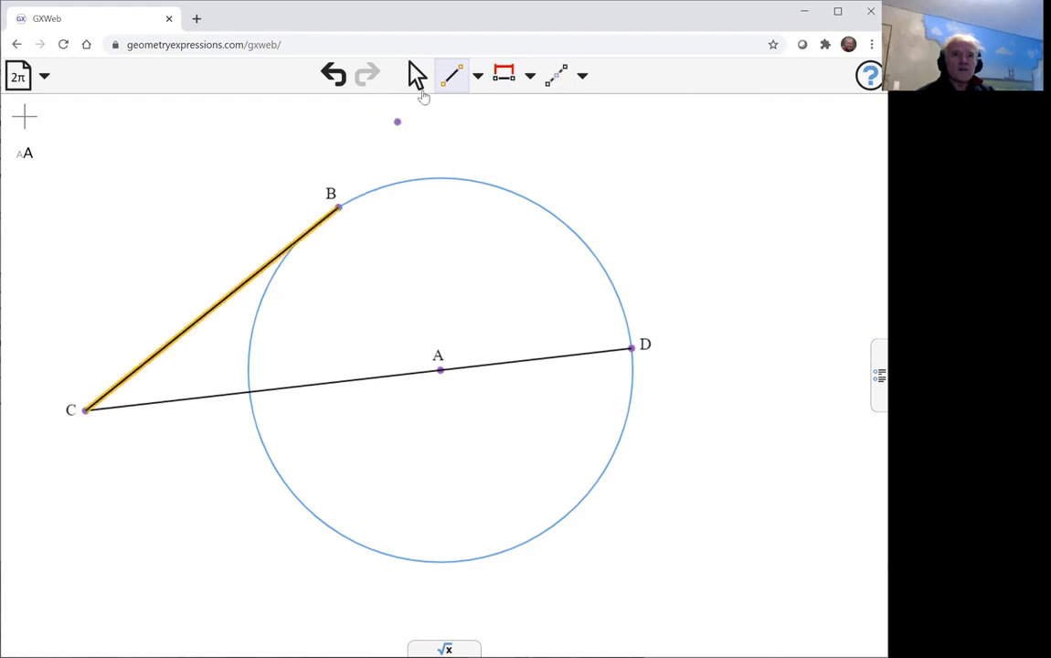
Step: Drag B down along the circle and clear the selection
left_click(423, 81)
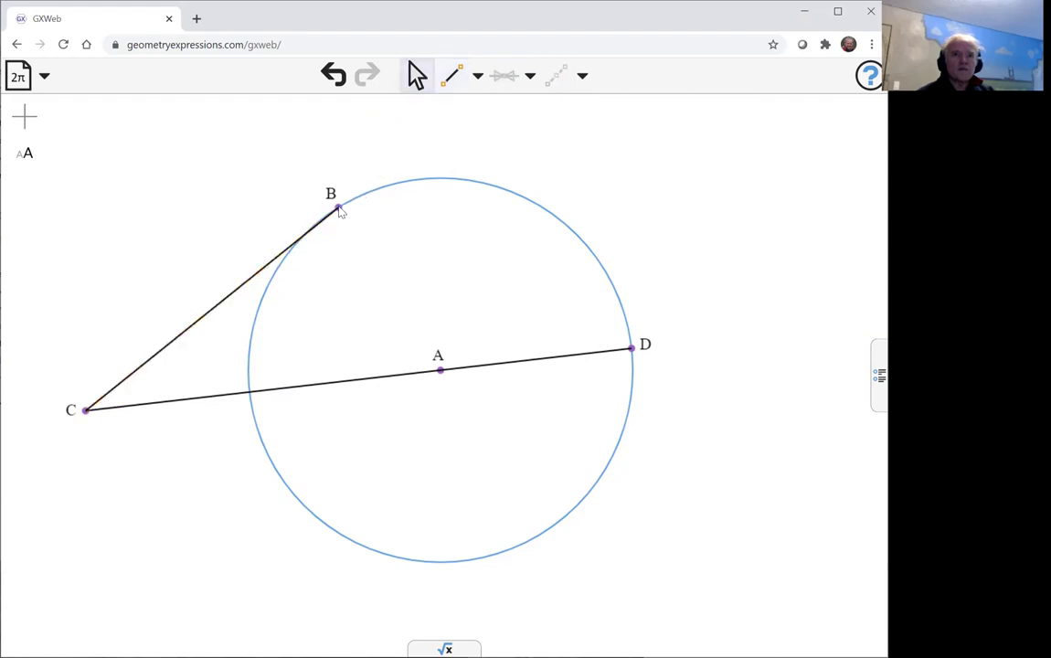
left_click_drag(339, 211, 323, 243)
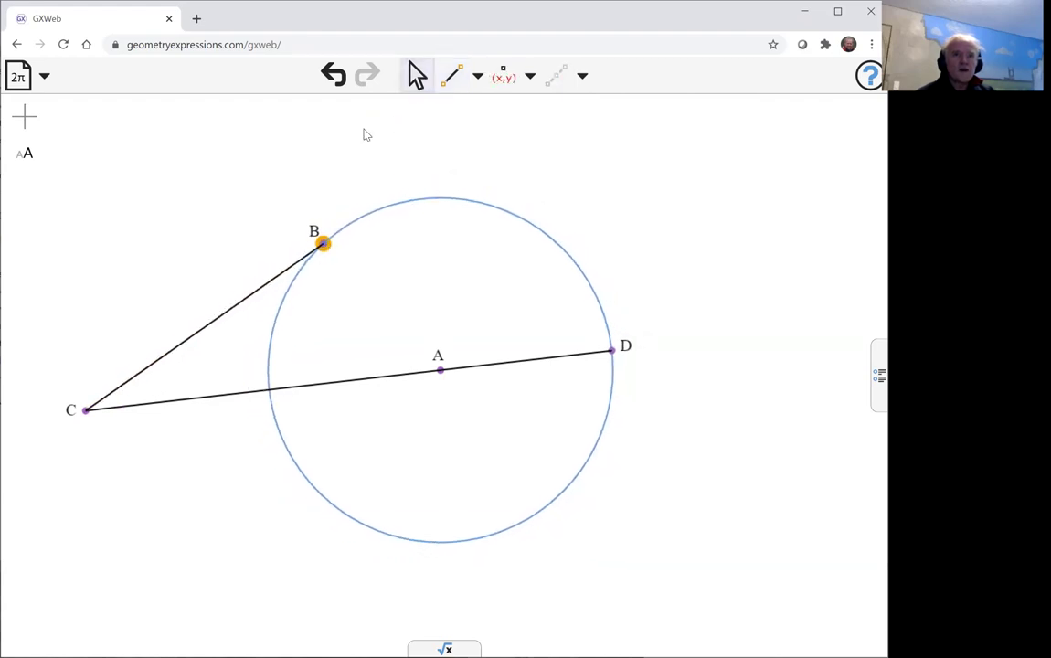
left_click(207, 305)
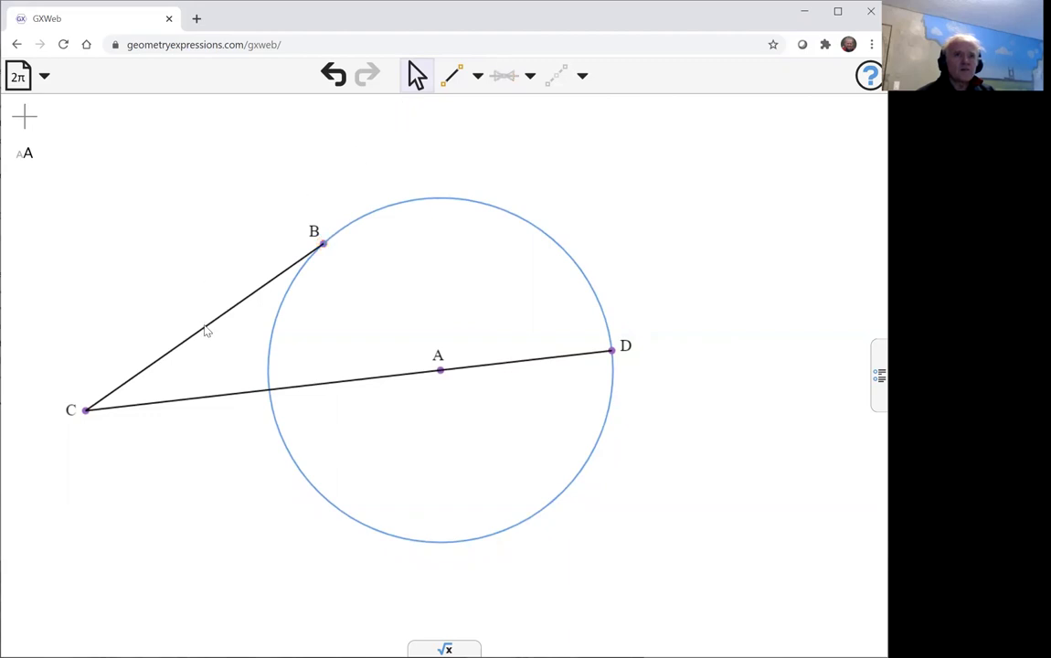
Step: Add an angle constraint θ at C between segments CB and CD
left_click(205, 326)
left_click(265, 390)
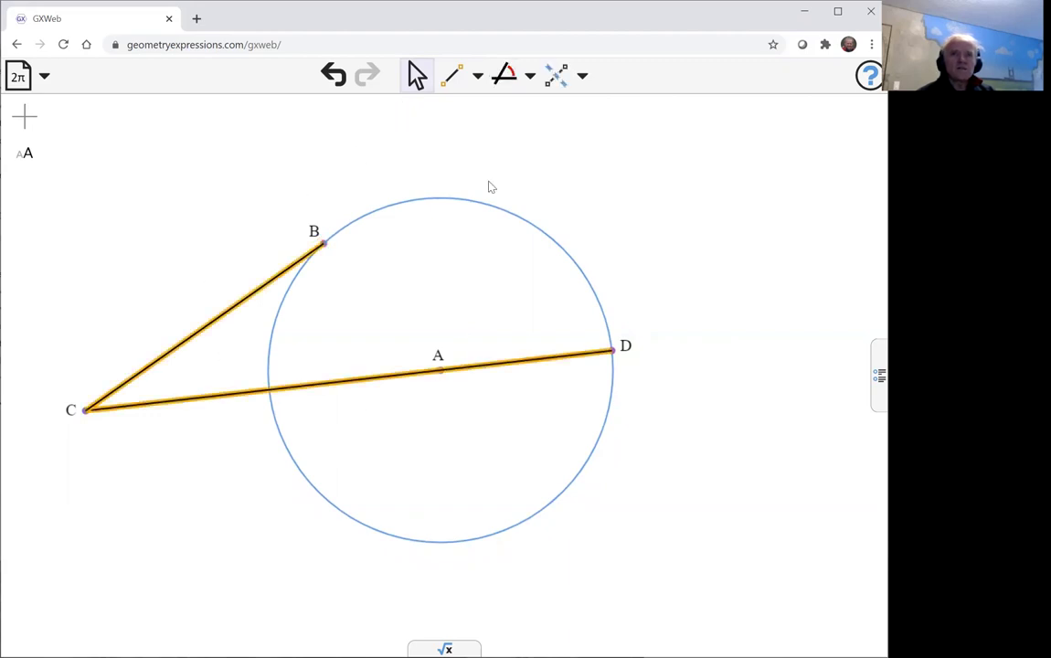
left_click(504, 75)
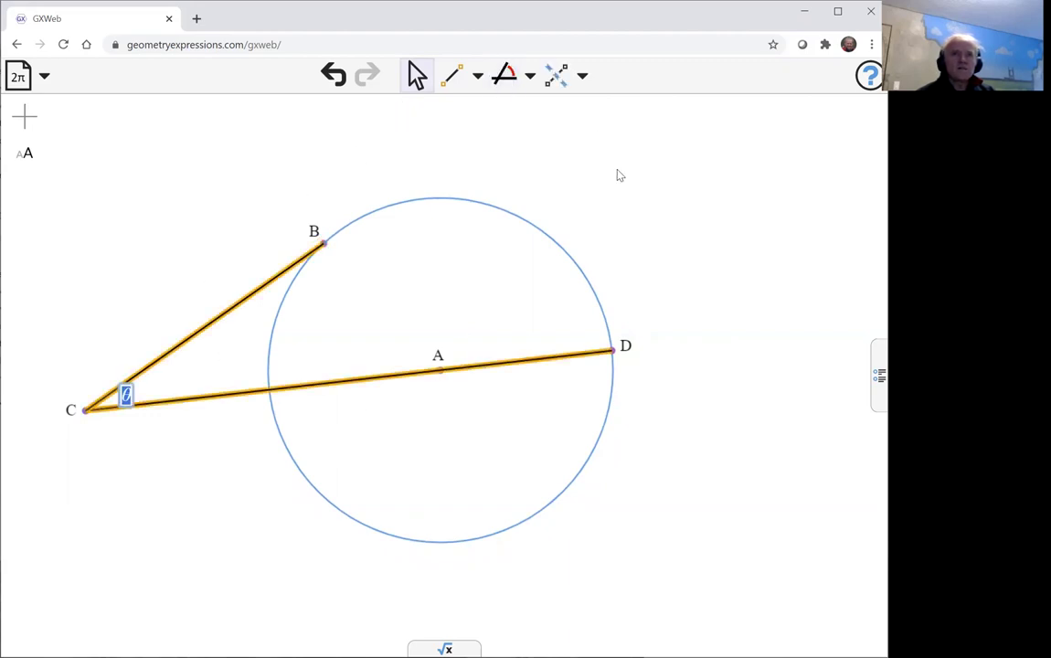
left_click(652, 206)
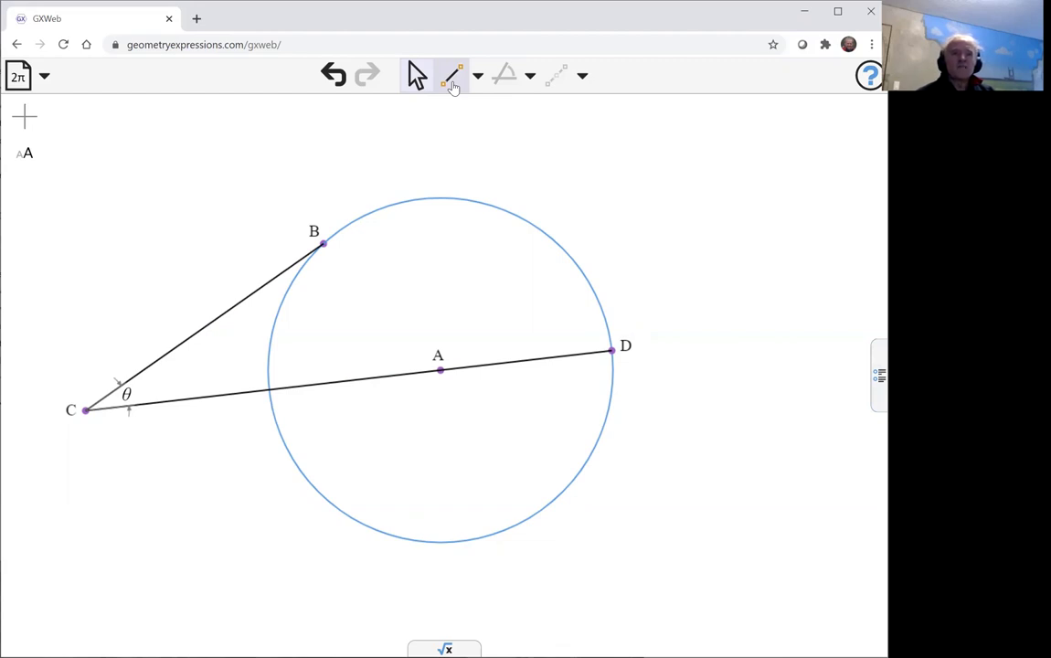
Step: Draw radius segment BA from point B to centre A
left_click(451, 79)
left_click(324, 243)
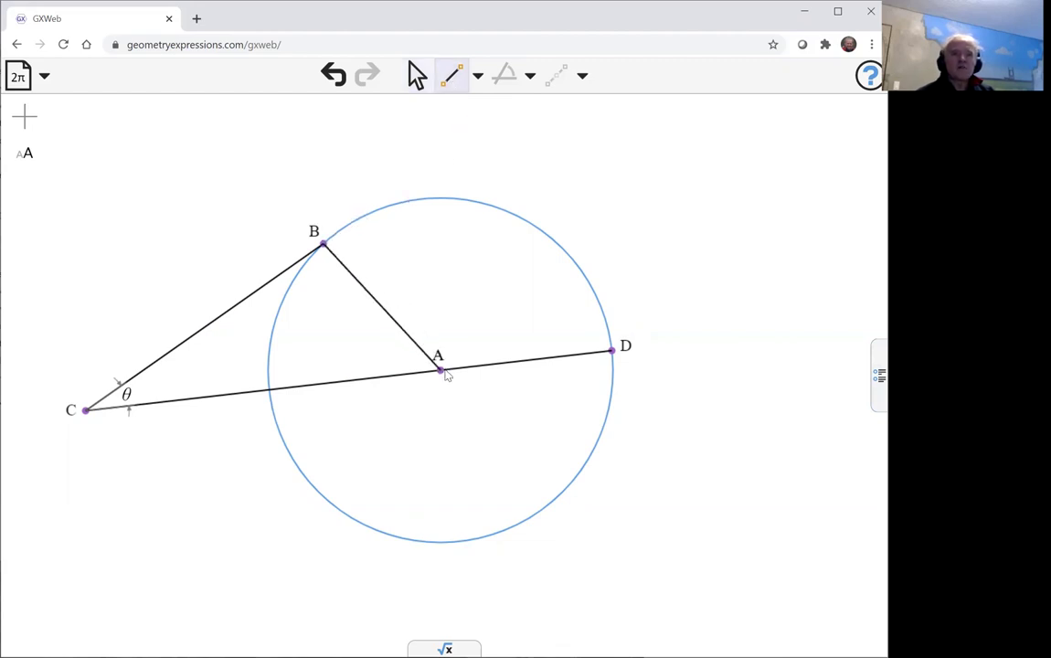
left_click(444, 371)
Step: Make segments BA and CB congruent with the Congruent constraint
left_click(417, 75)
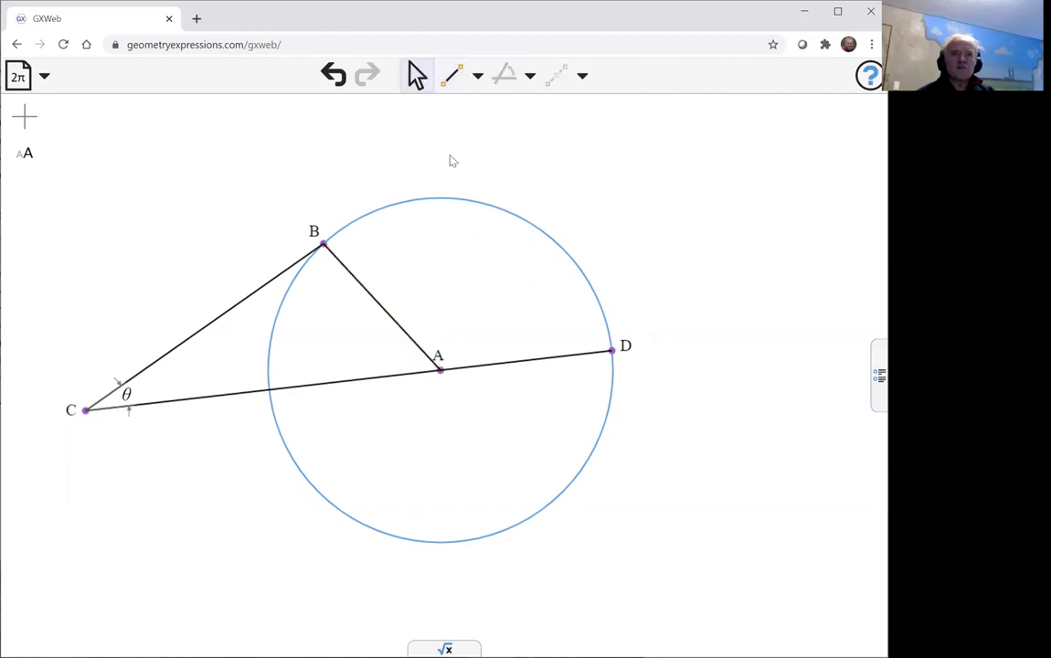
left_click(384, 301)
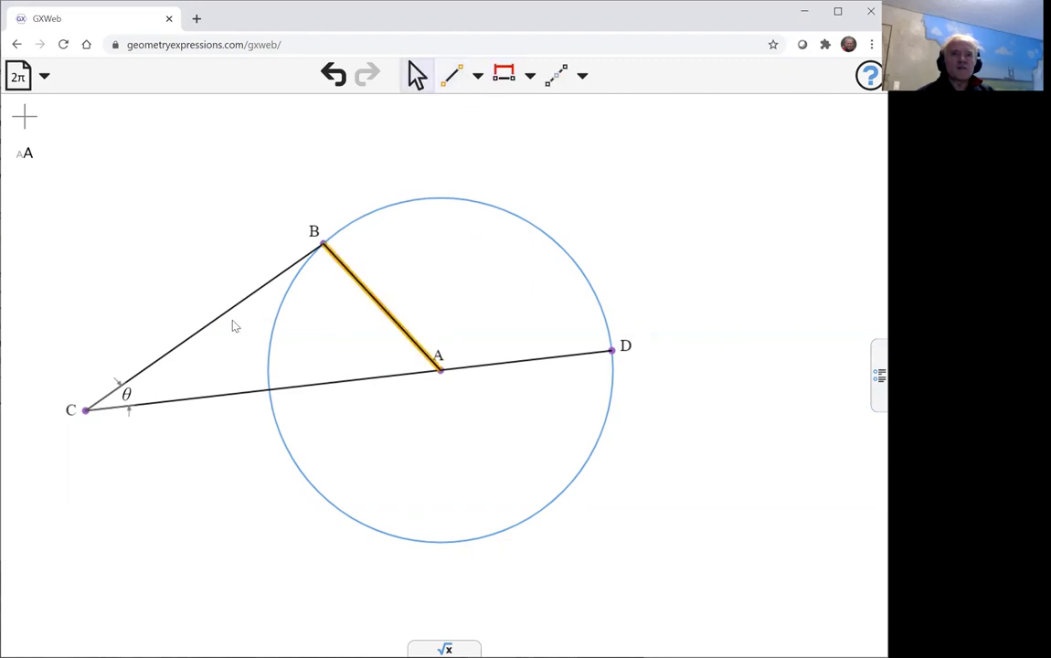
left_click(213, 323, "shift")
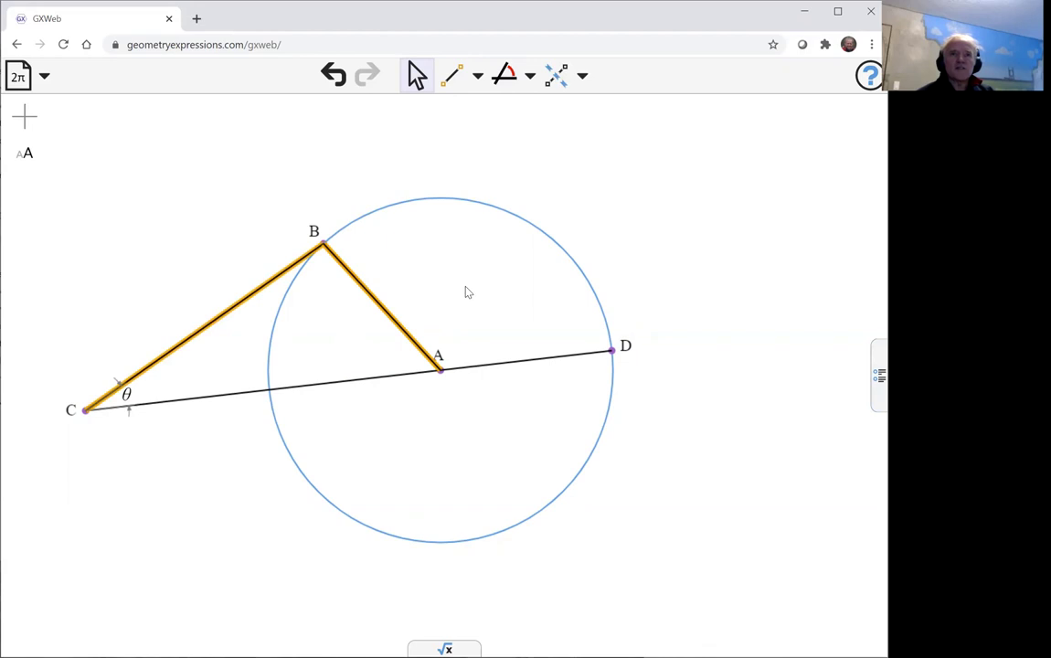
left_click(532, 78)
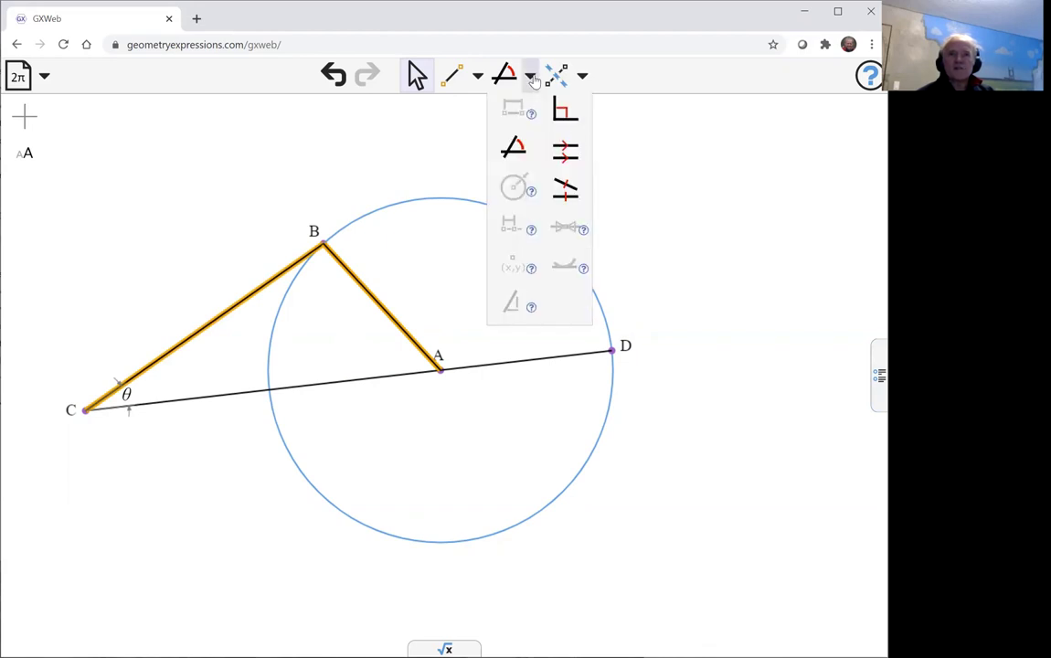
left_click(566, 191)
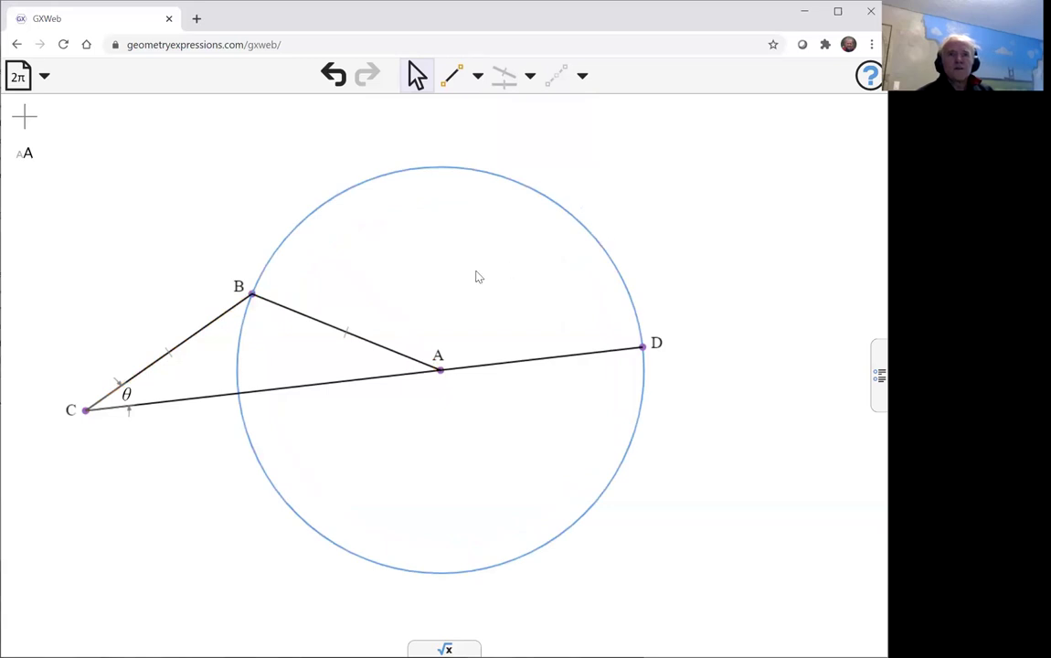
Step: Place point E on the top of the circle
left_click(478, 80)
left_click(461, 109)
left_click(399, 171)
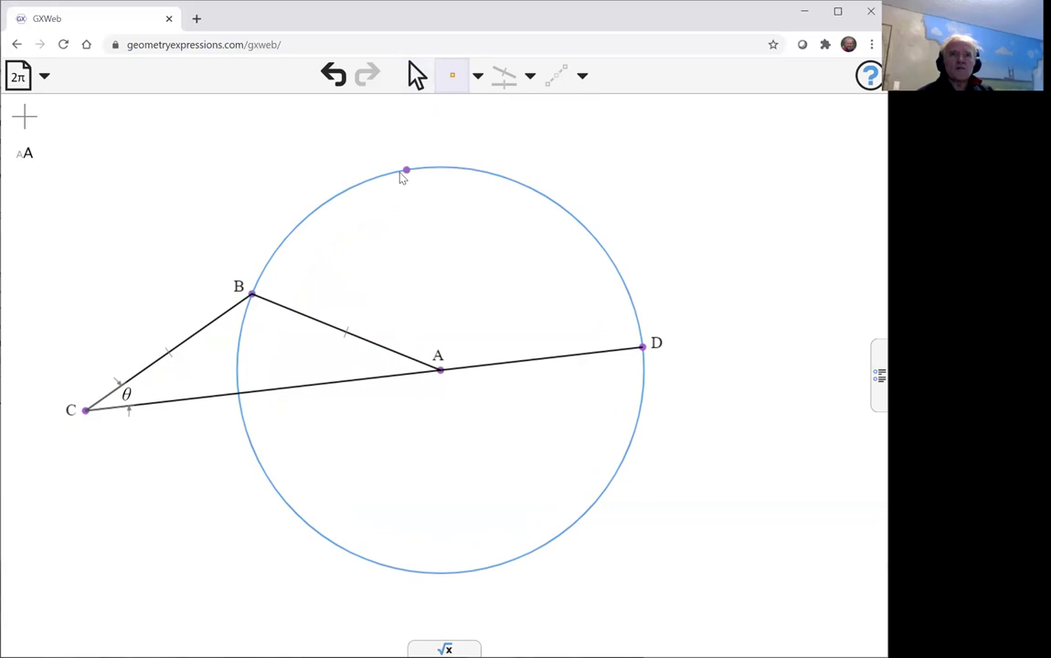
Step: Make E collinear with segment CB, extending it as a dashed line to E
left_click(416, 75)
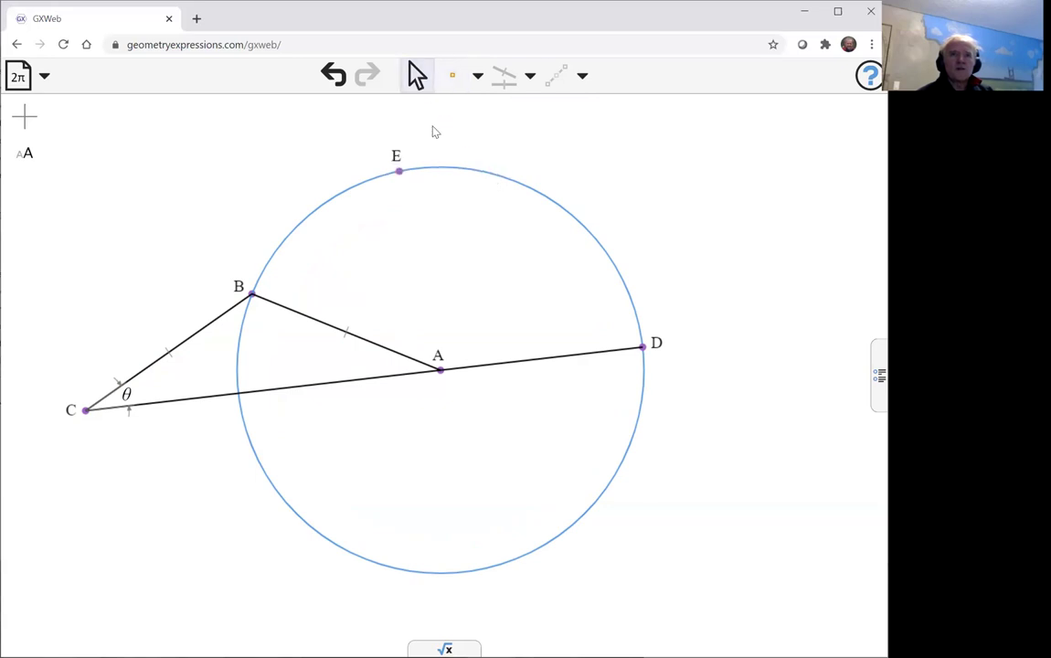
left_click(190, 339)
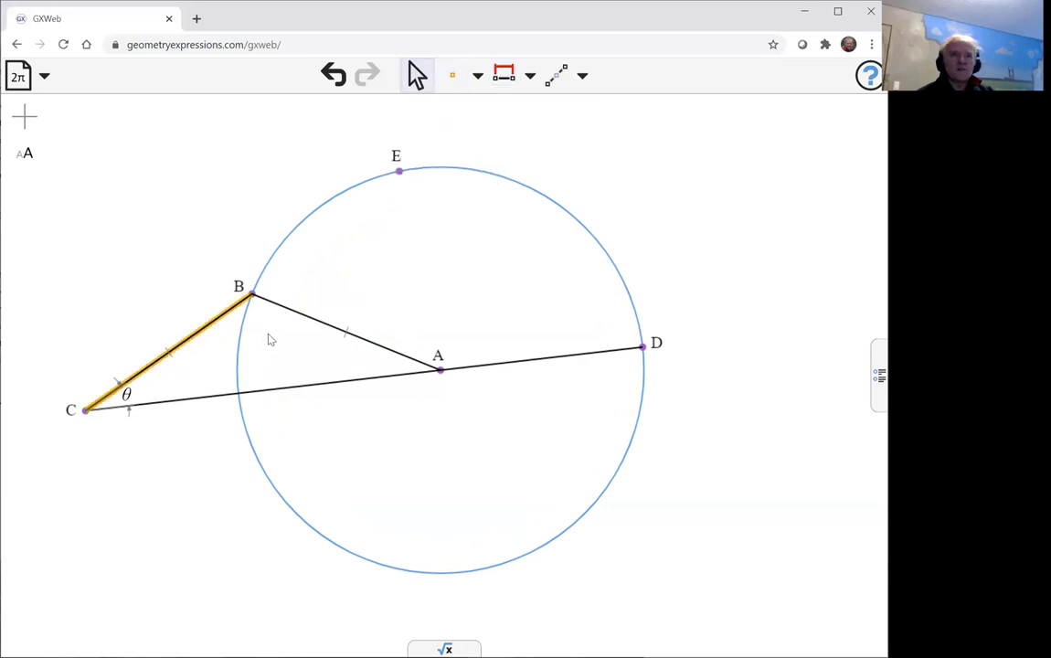
left_click(399, 170, "shift")
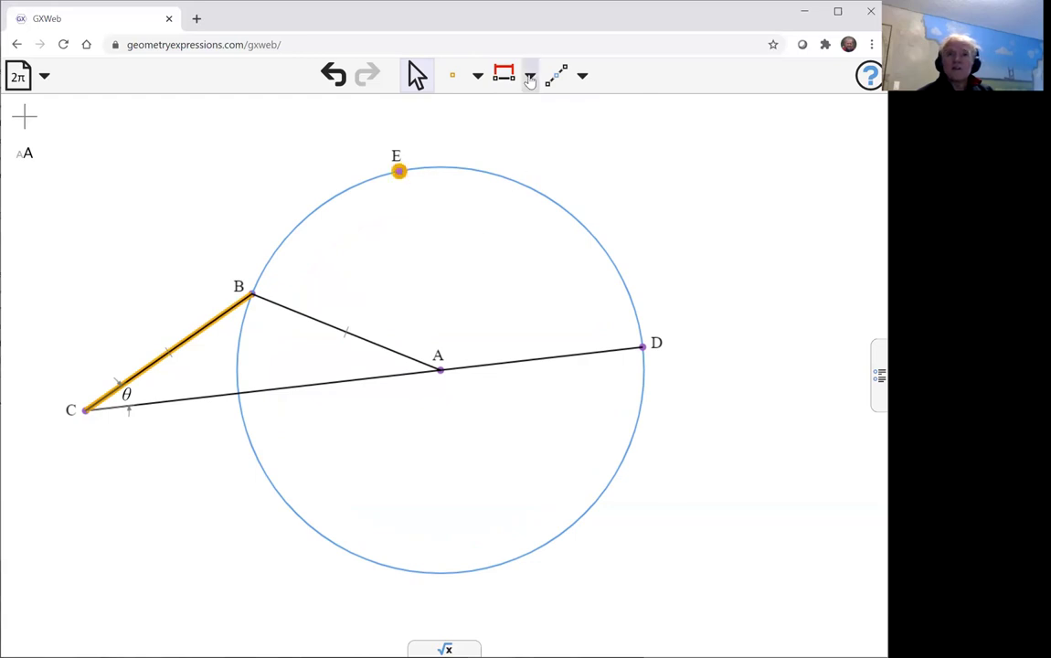
left_click(530, 75)
left_click(564, 229)
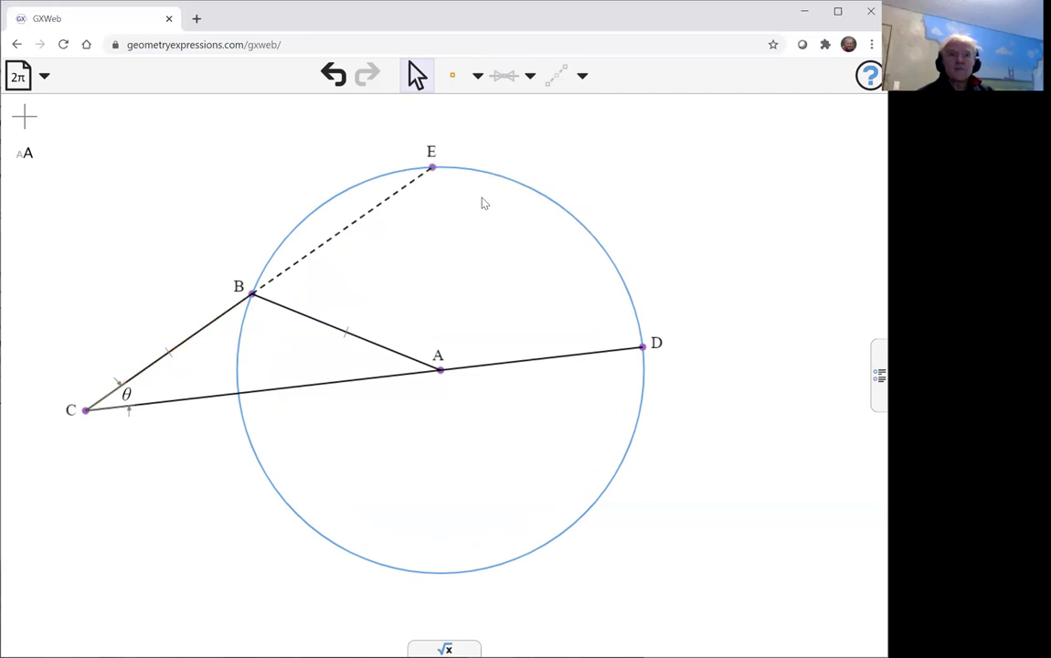
Step: Draw segment EA from point E down to centre A
left_click(477, 75)
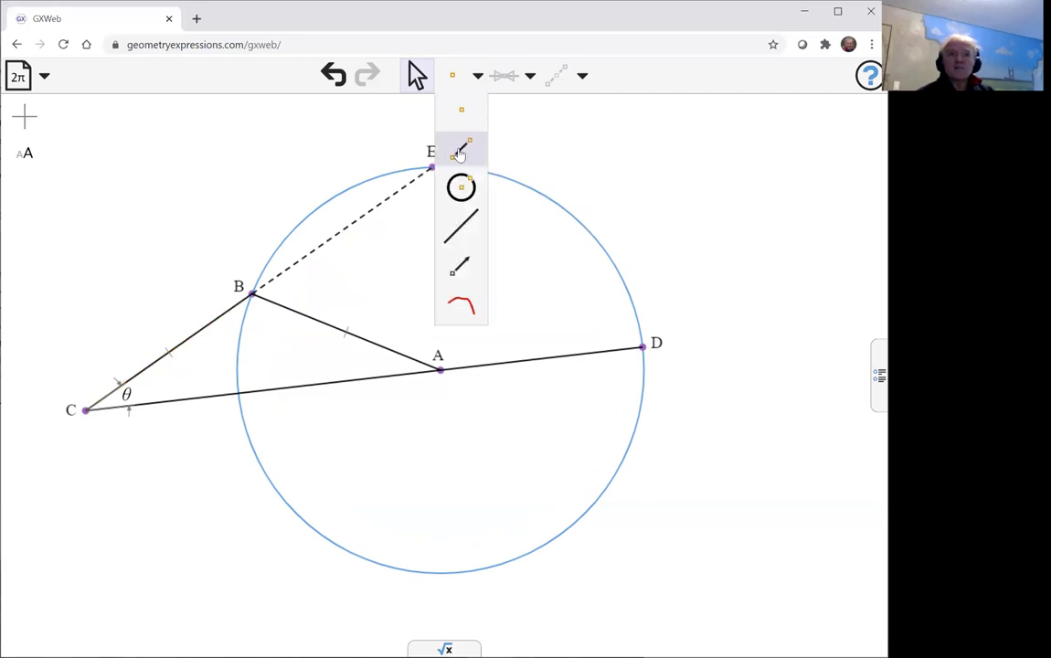
left_click(461, 149)
mouse_move(432, 167)
left_mouse_down()
mouse_move(454, 346)
mouse_move(440, 370)
left_mouse_up()
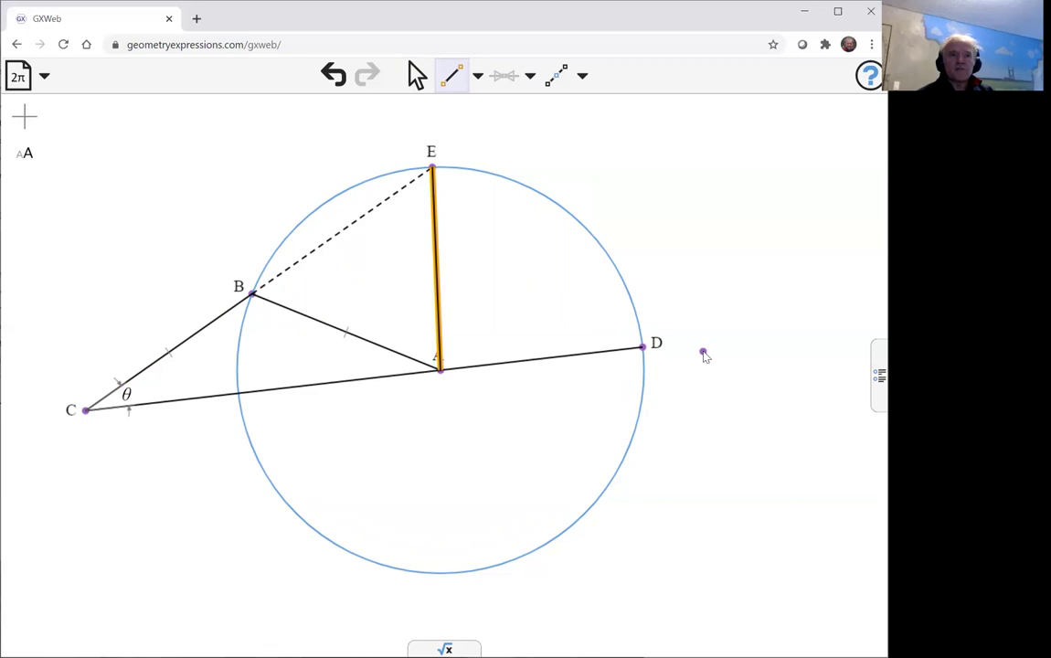
left_click(416, 75)
Step: Evaluate angle(E,A,D) in the expression panel, giving 3·θ
left_click(445, 649)
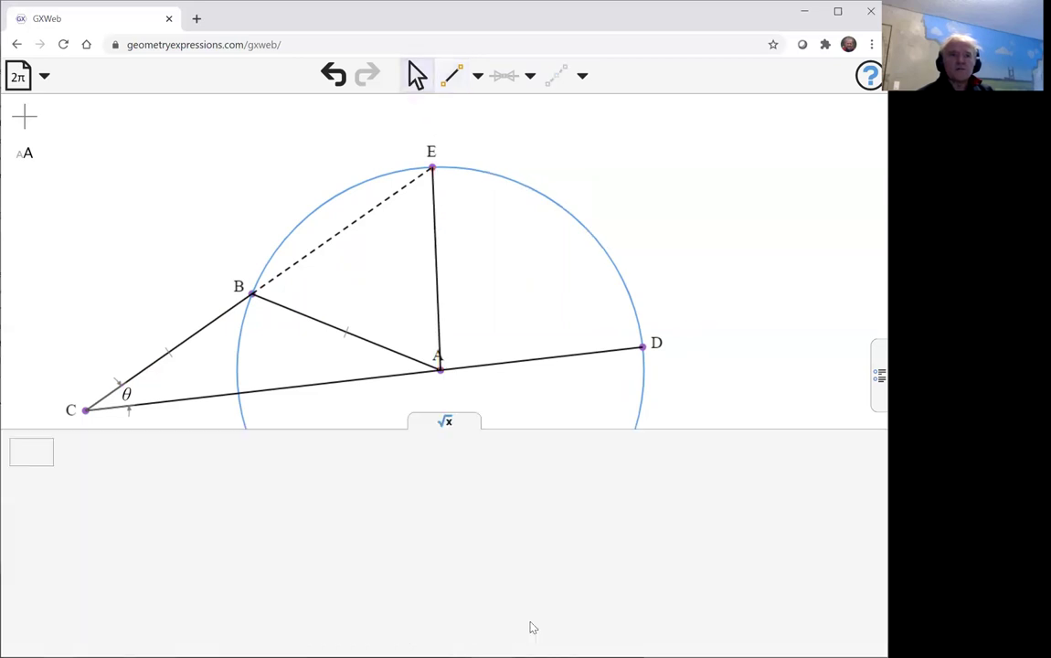
left_click(37, 454)
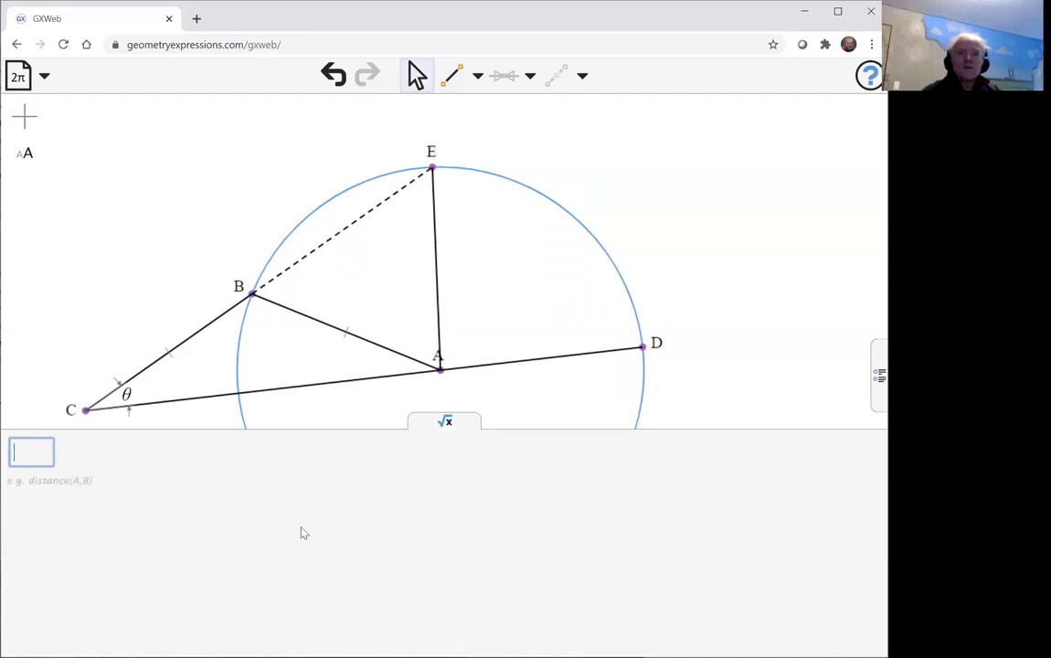
type("an")
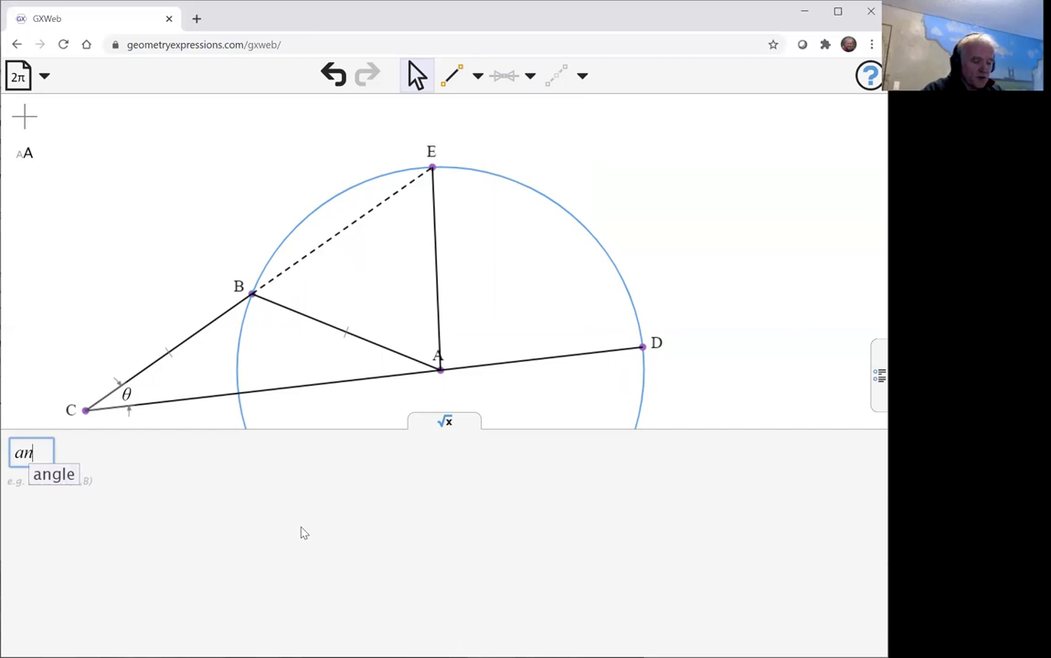
type("gle(")
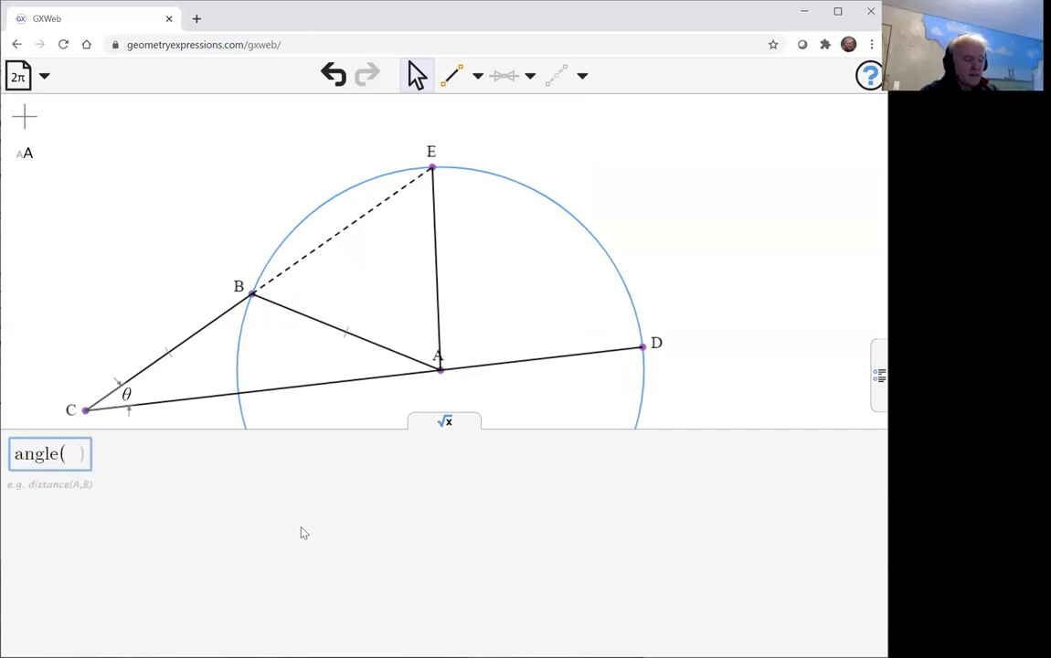
type("E,A,D")
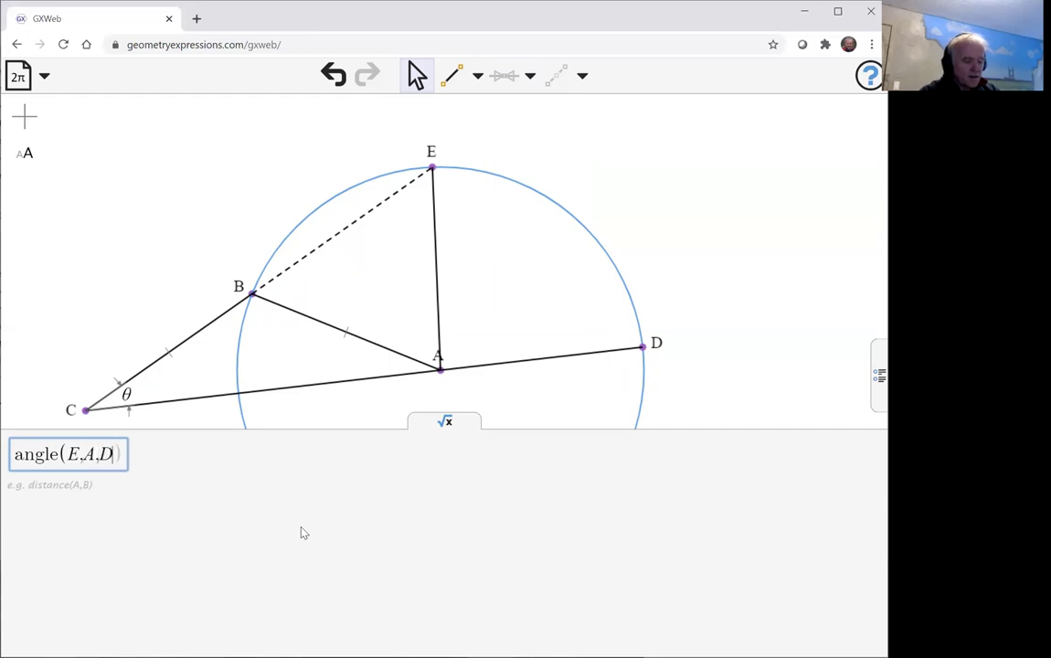
key("Return")
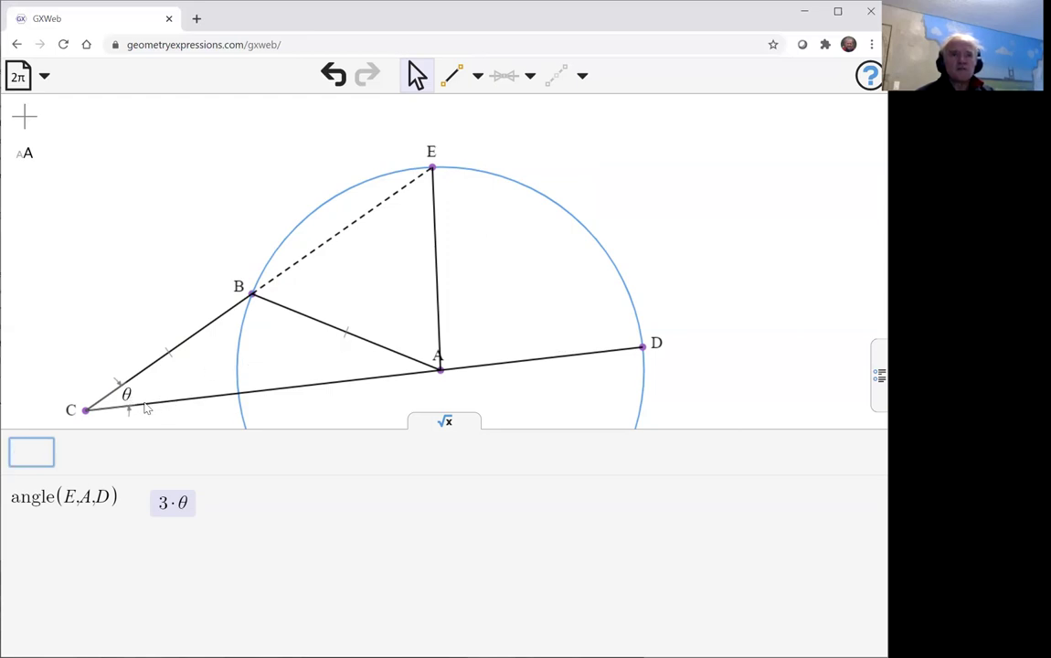
Step: Evaluate angle(A,B,C) in the expression panel, giving π − 2·θ
left_click(40, 455)
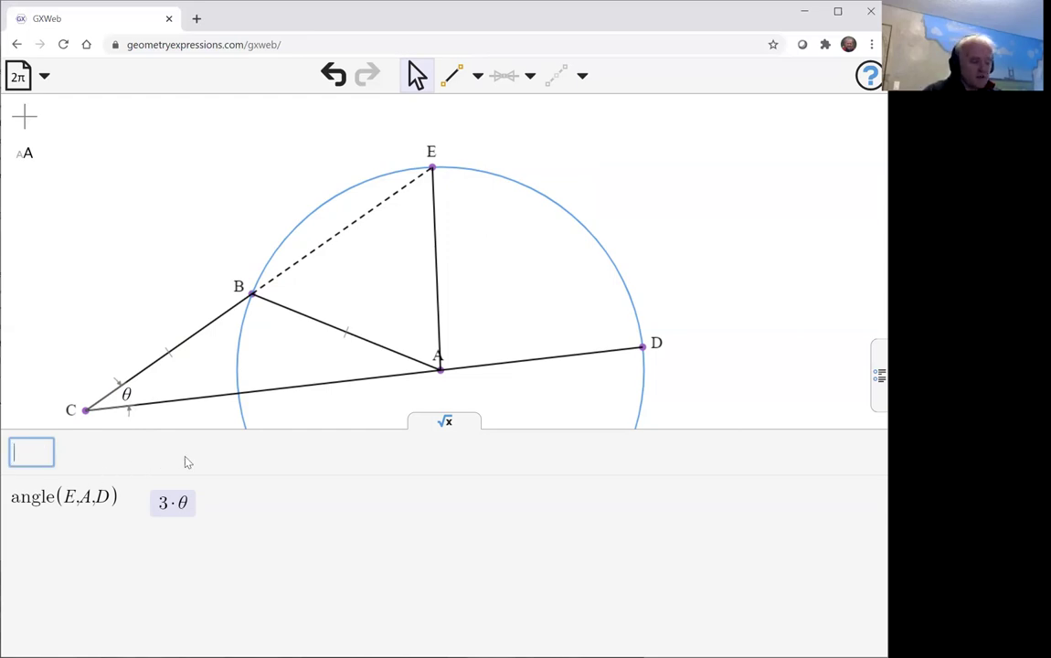
type("angle(")
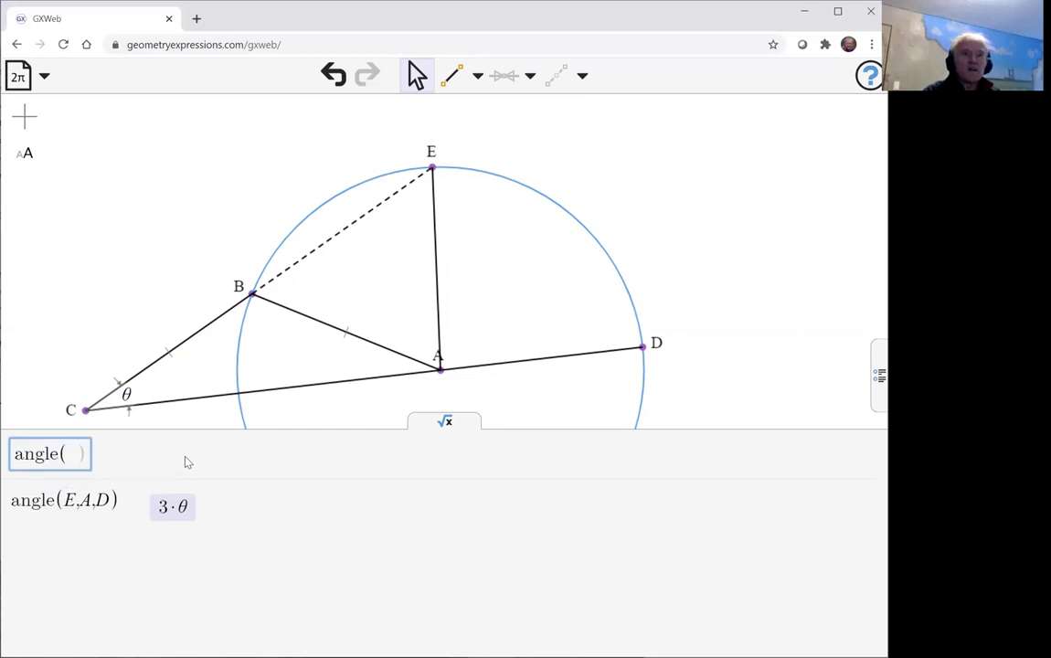
type("A")
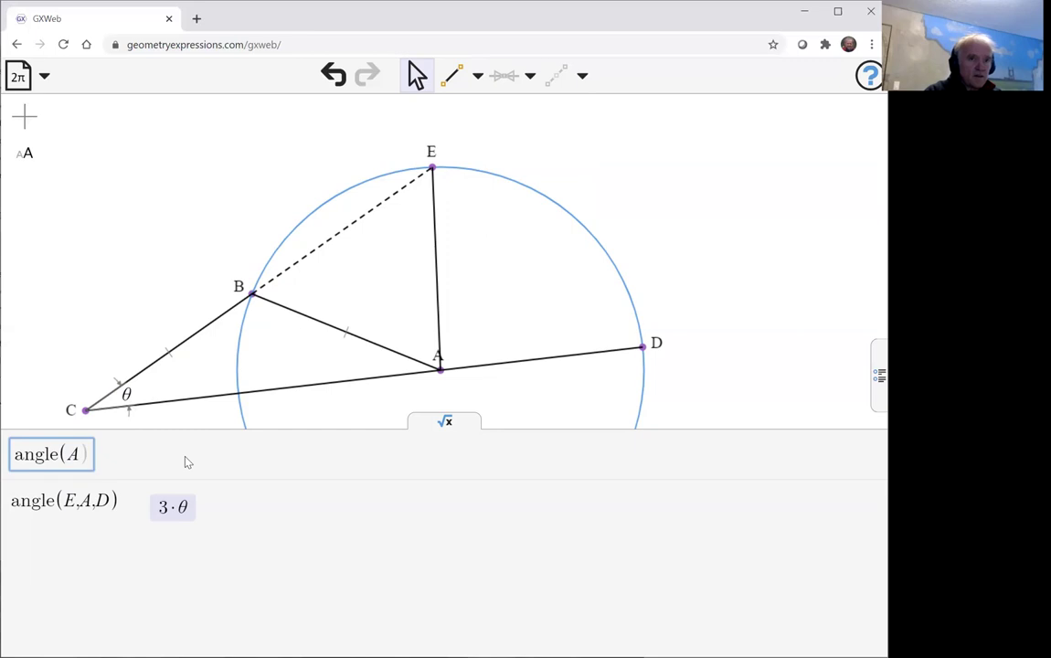
type(",B")
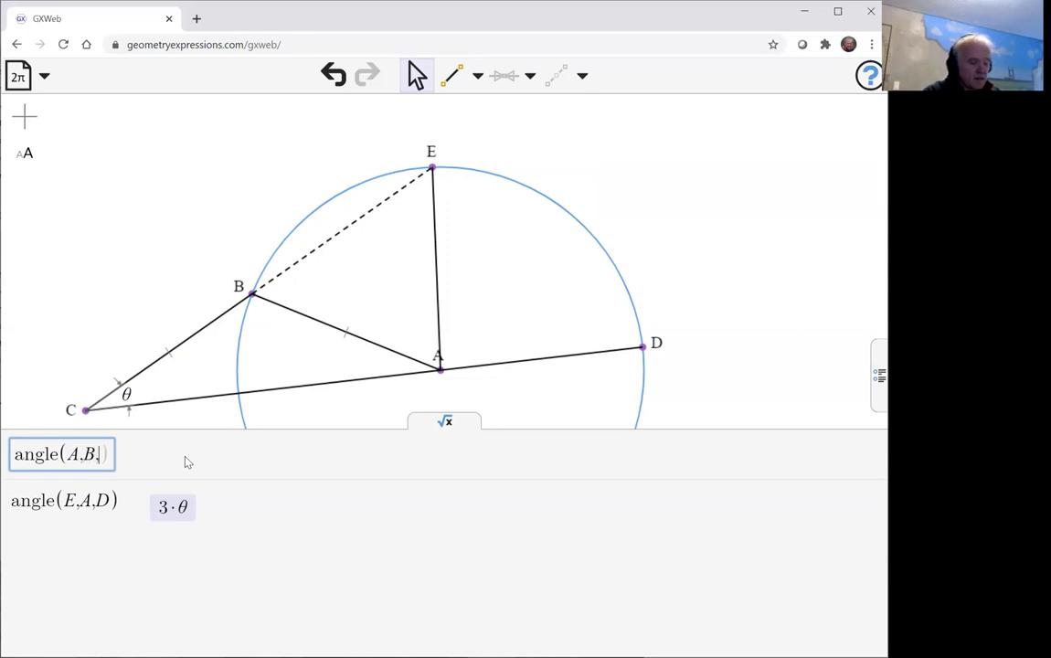
type(",C)")
key("Return")
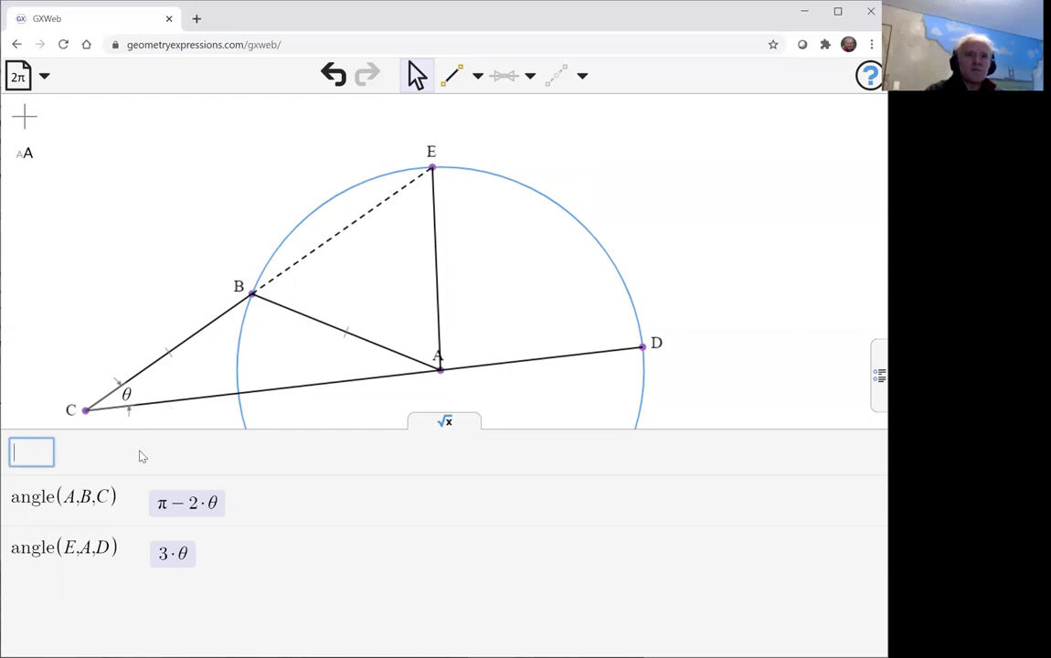
Step: Evaluate angle(E,B,A) and angle(B,E,A) symbolically, each giving 2·θ
type("an")
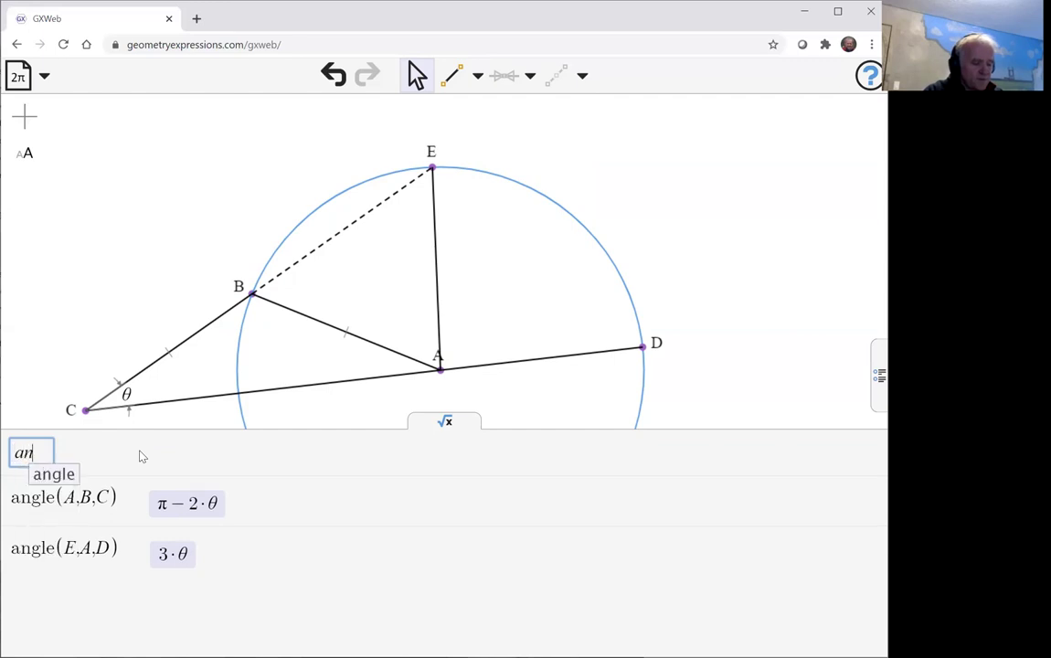
type("gle(E,")
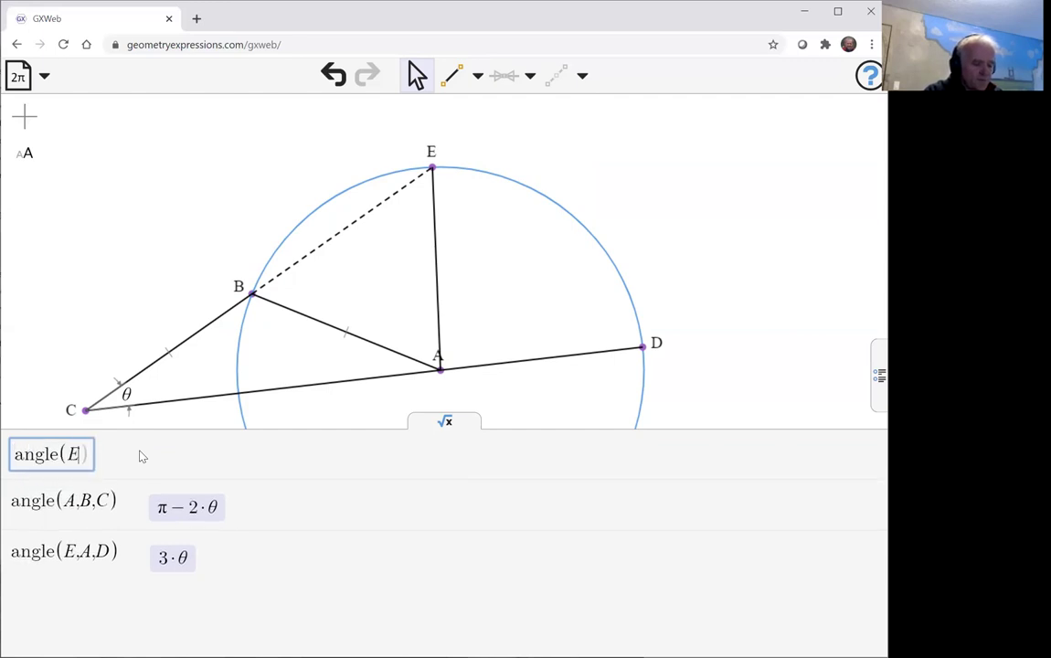
type("B,A")
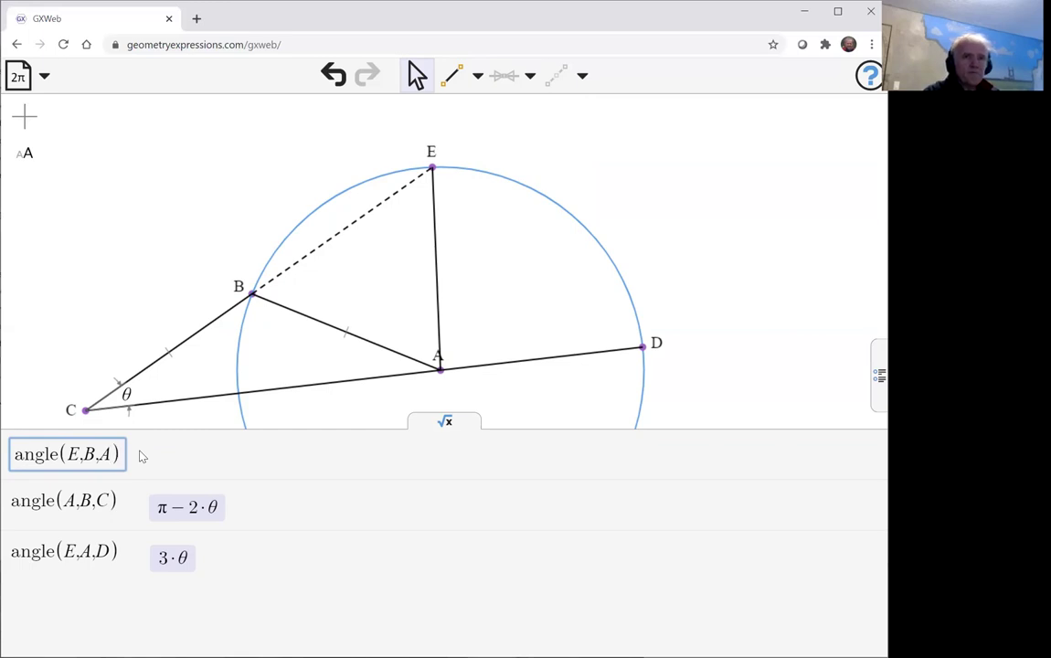
key("Return")
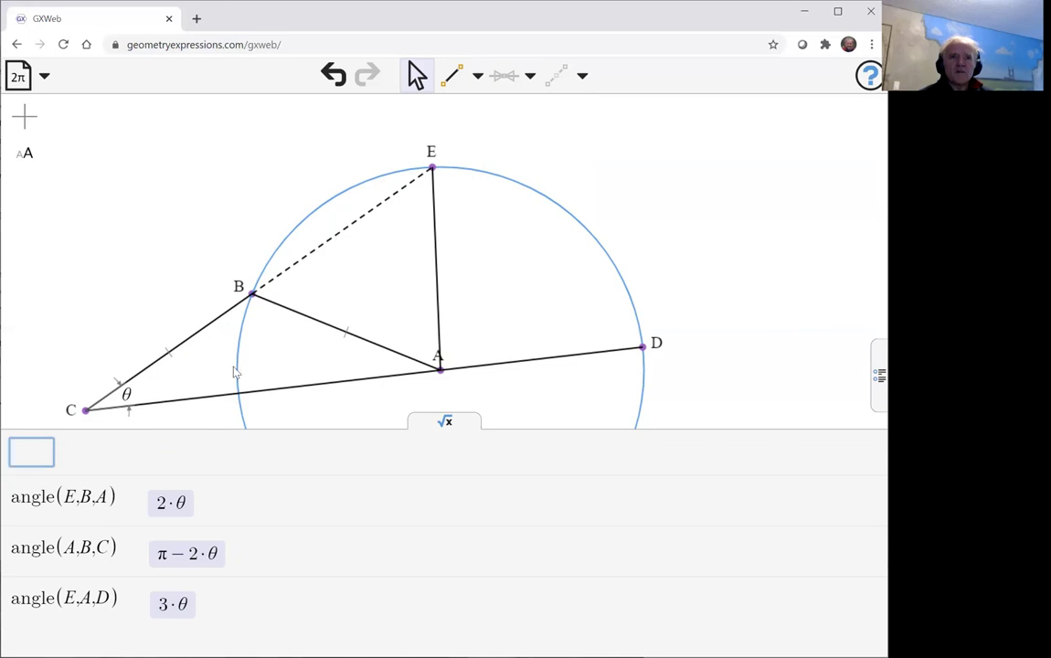
type("an")
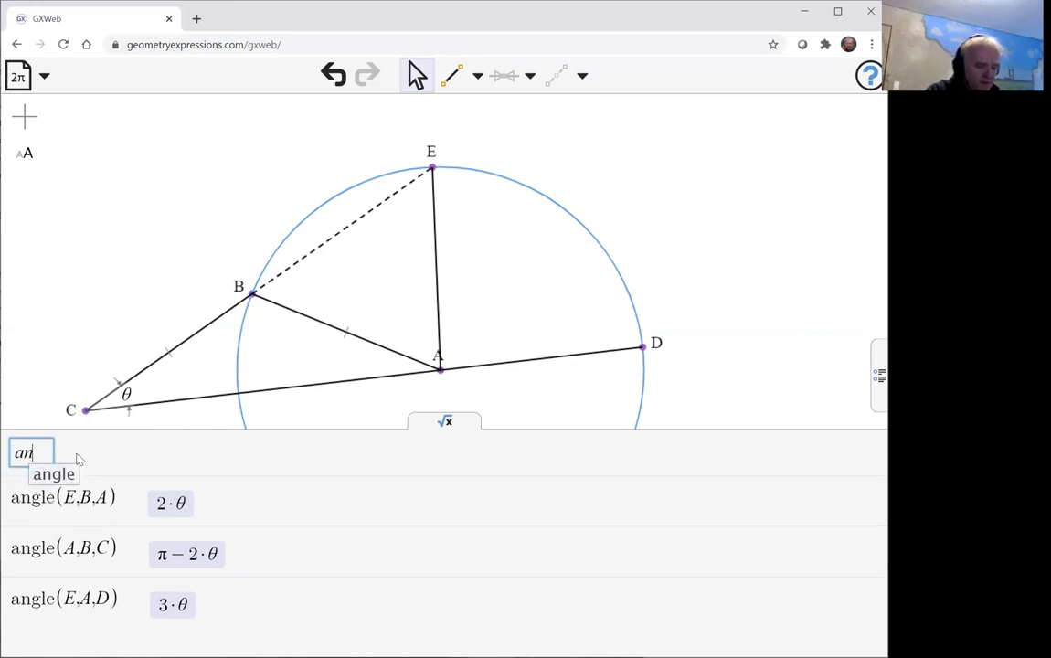
type("gle(B")
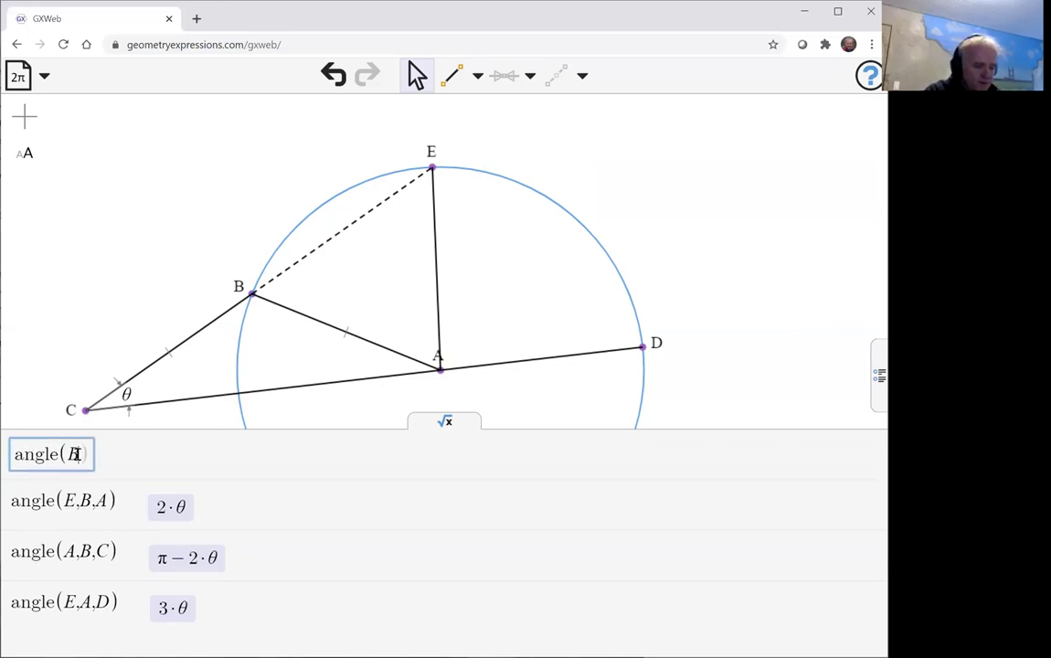
type(",E,A)")
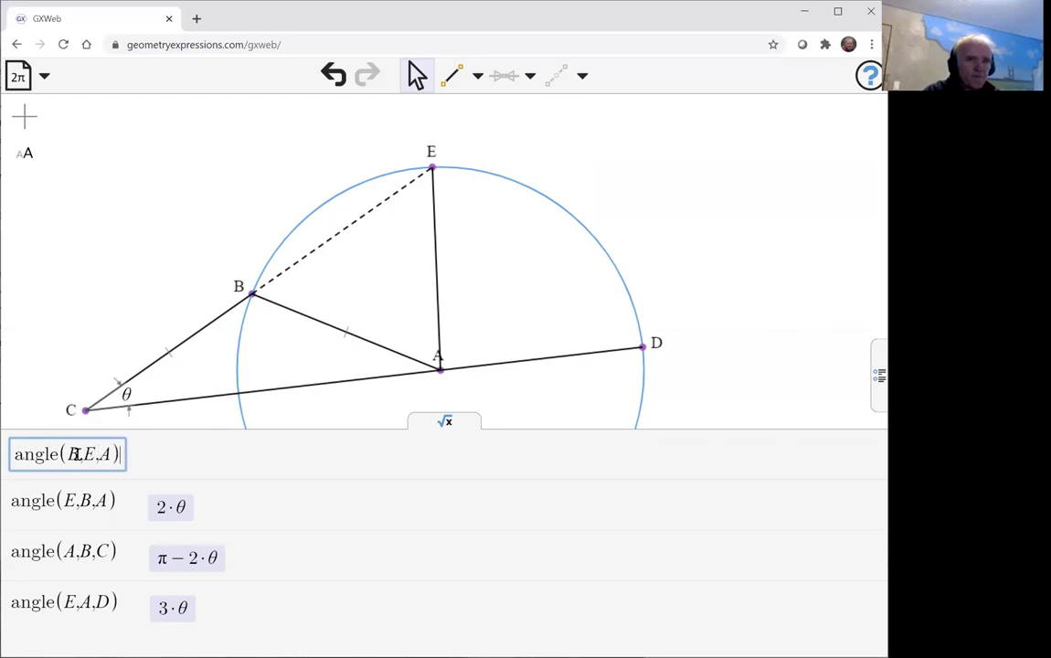
key("Return")
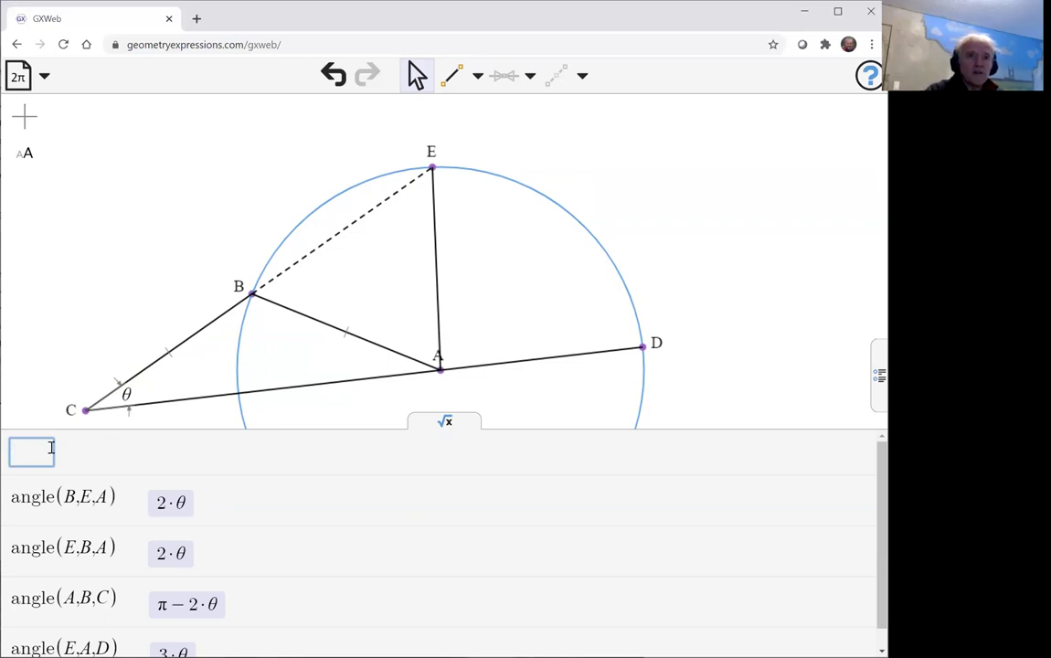
Step: Evaluate angle(E,A,B) = π − 4·θ and angle(E,A,C) = π − 3·θ symbolically
type("ang")
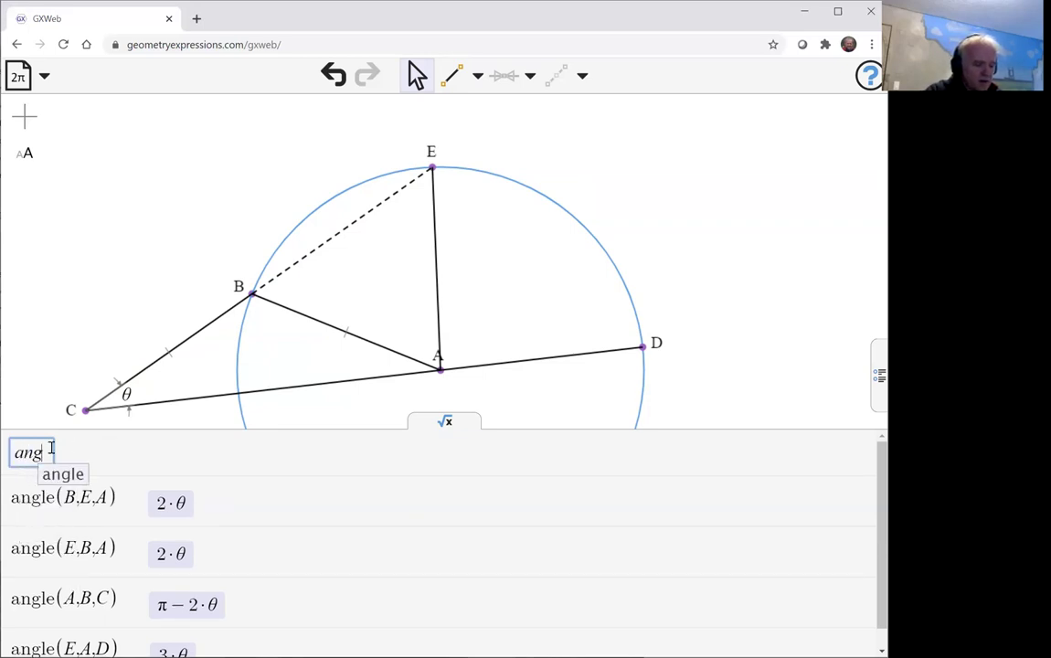
type("le(E,A,B")
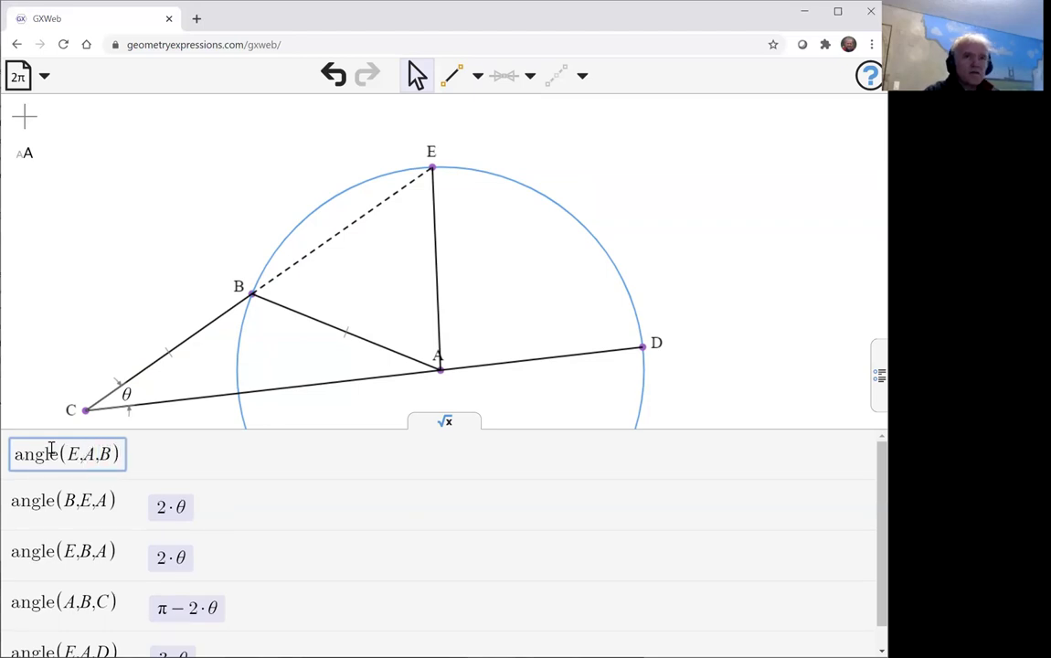
key("Return")
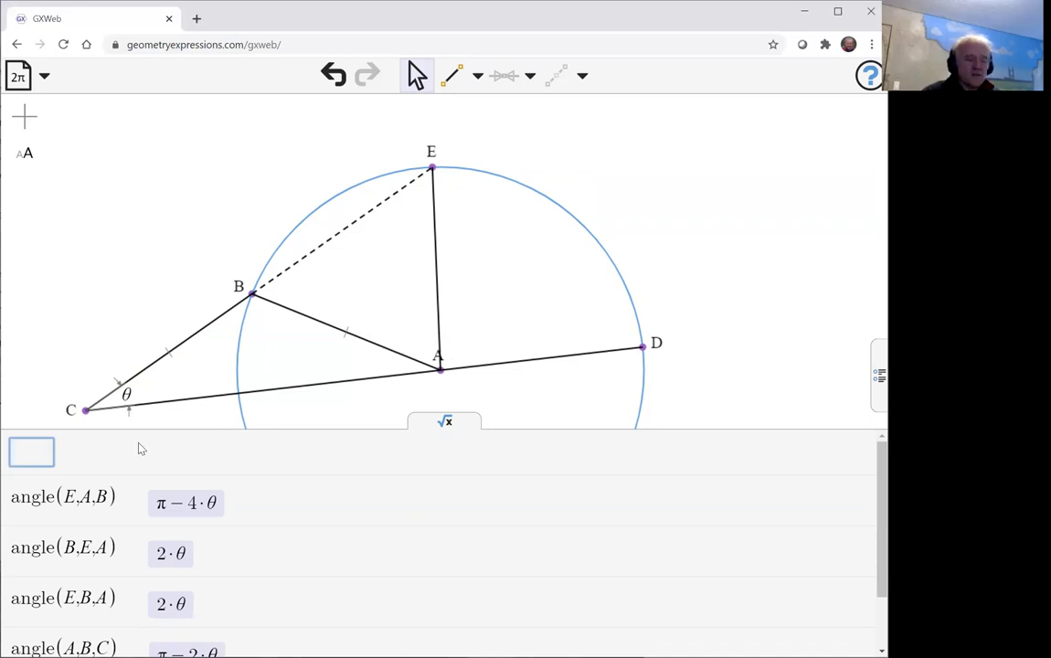
type("angle")
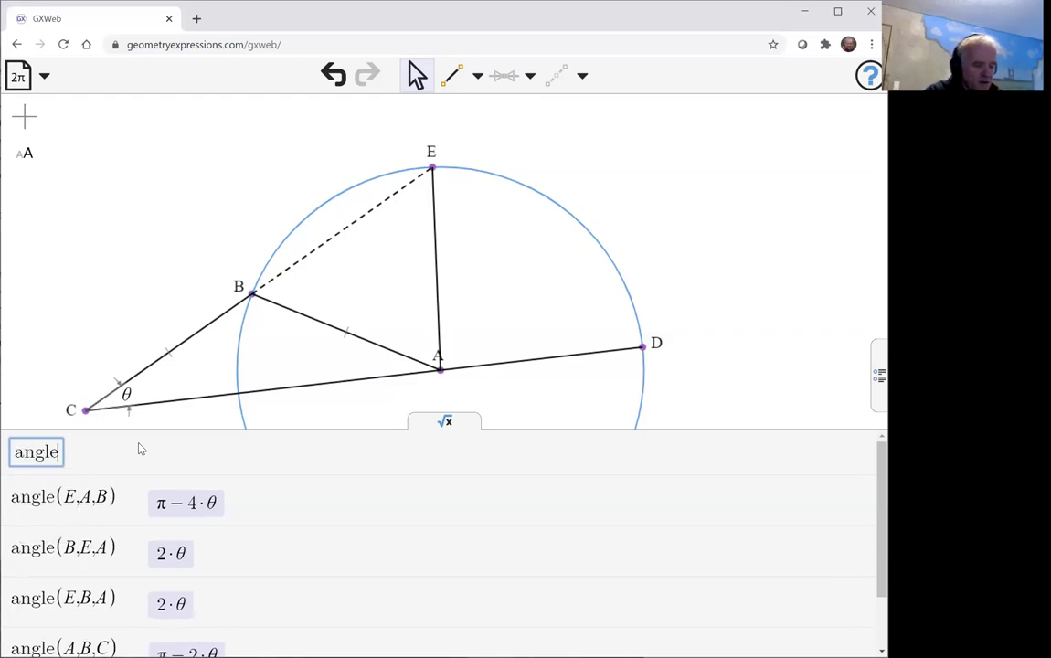
type("(")
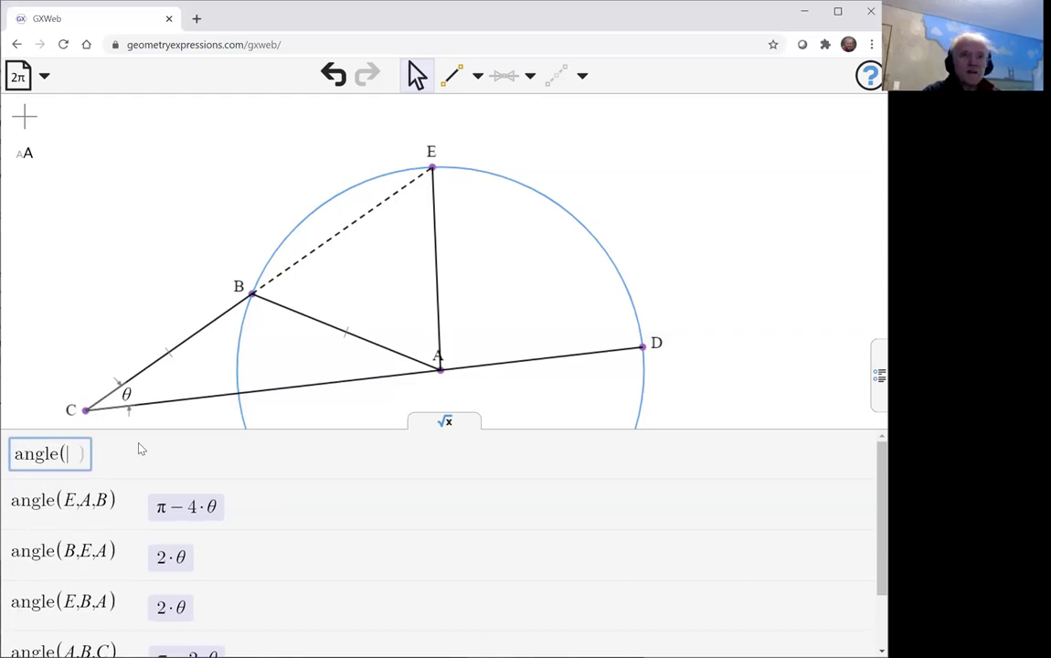
type("E")
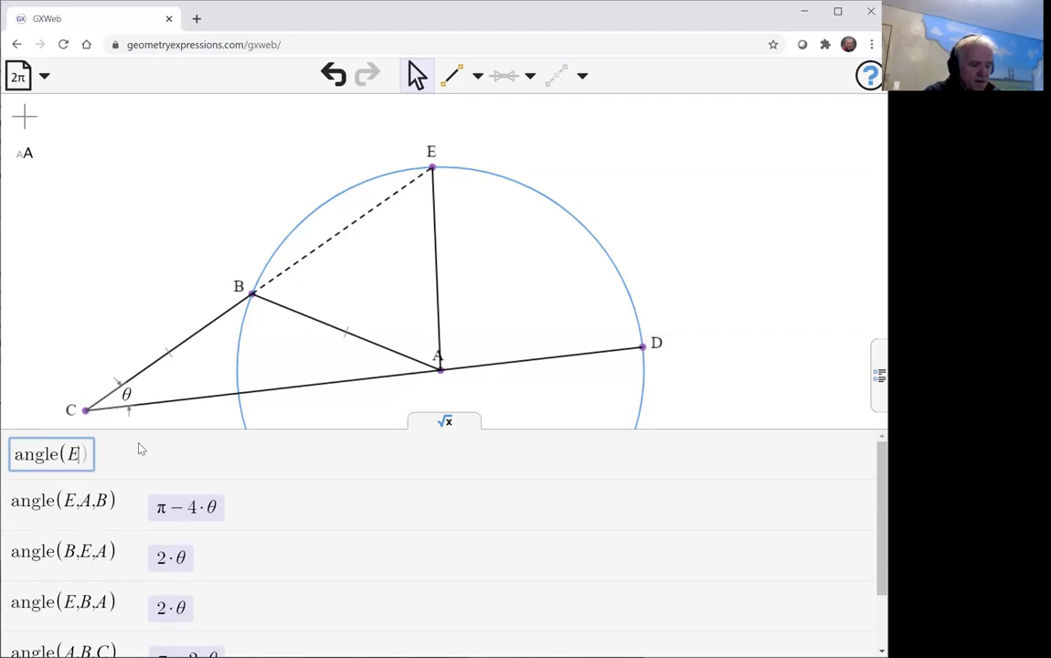
type(",")
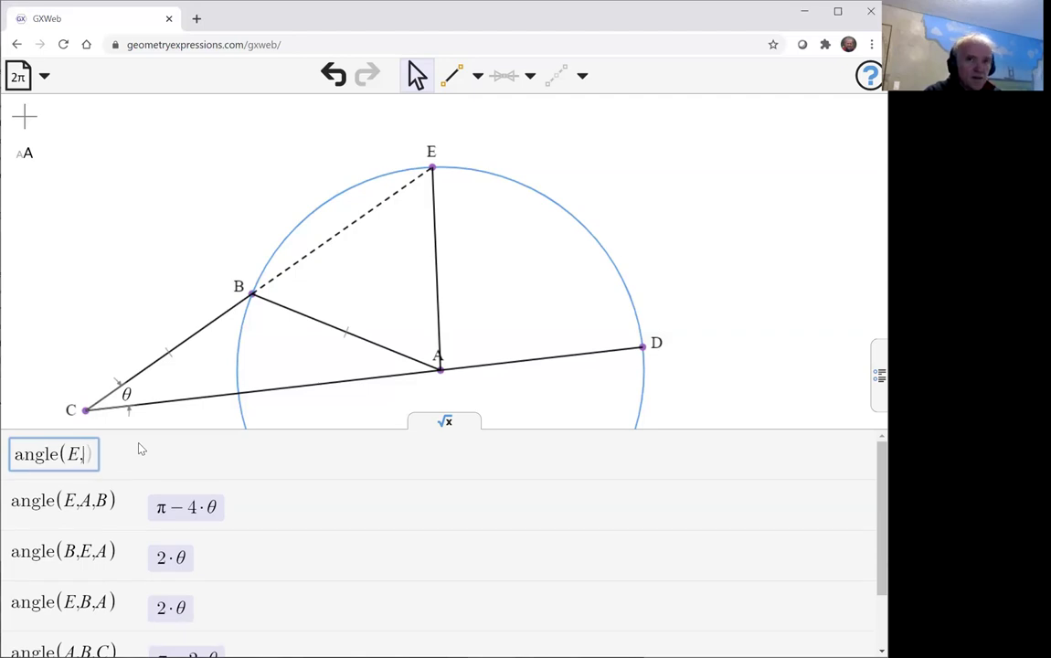
type("A,C")
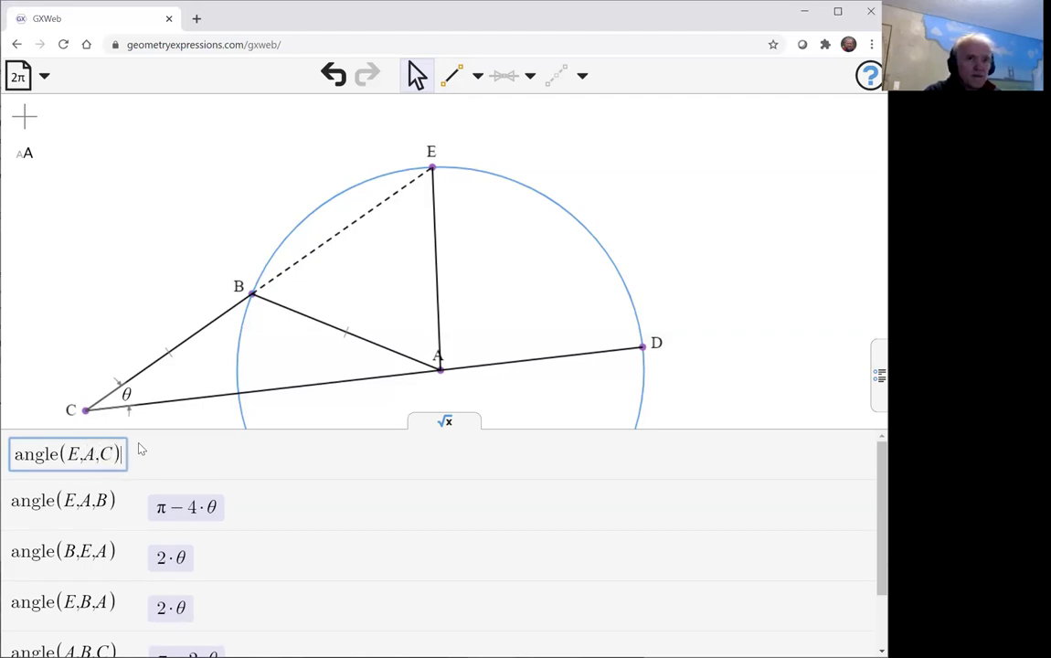
key("Return")
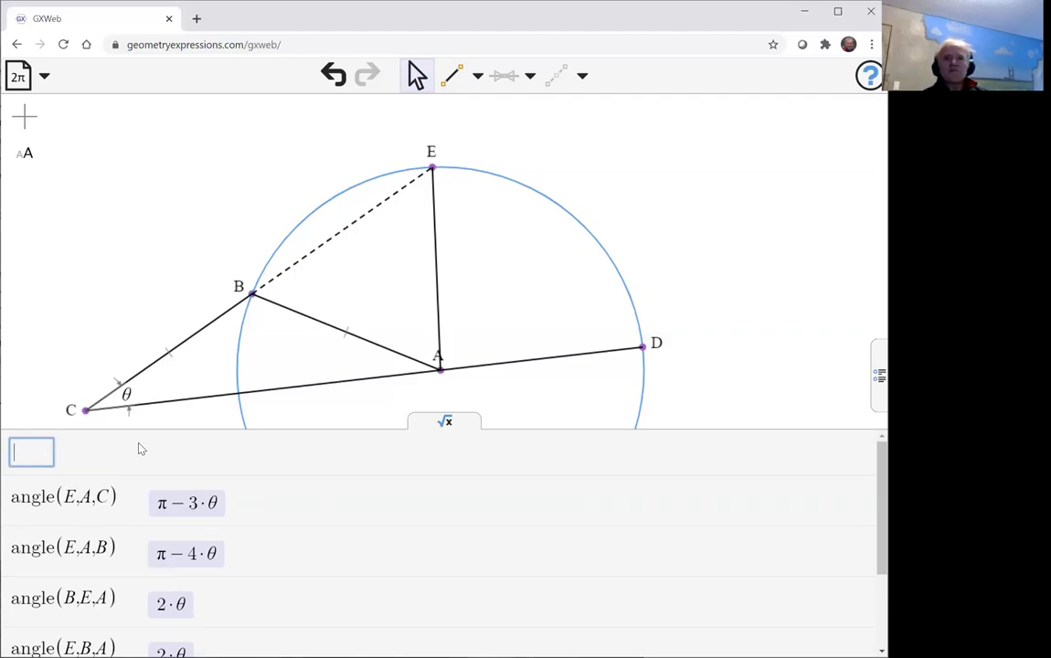